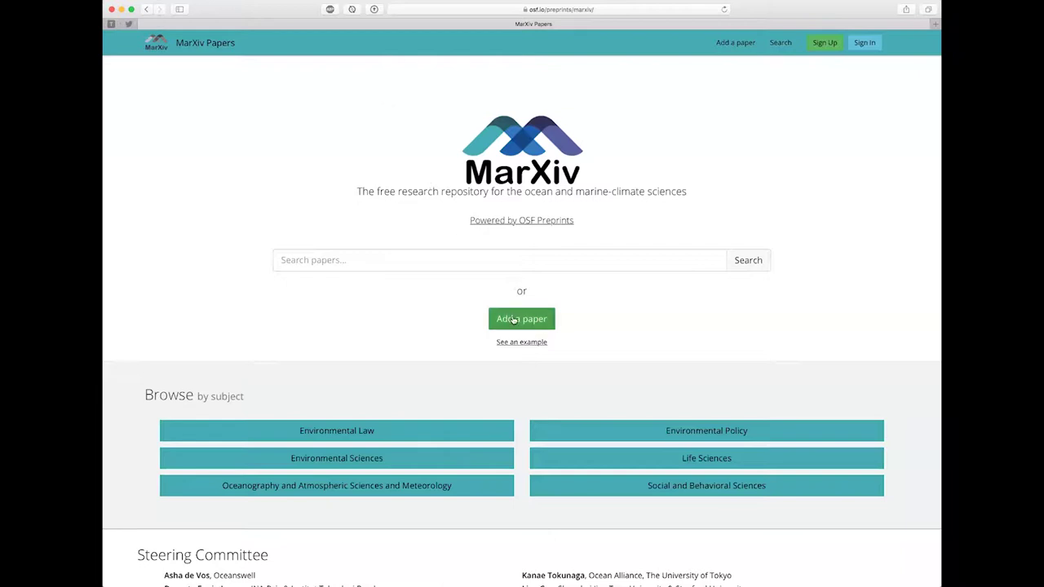
Step: Sign in to OSF with the autofilled account and reach the Create Paper upload area
click(513, 320)
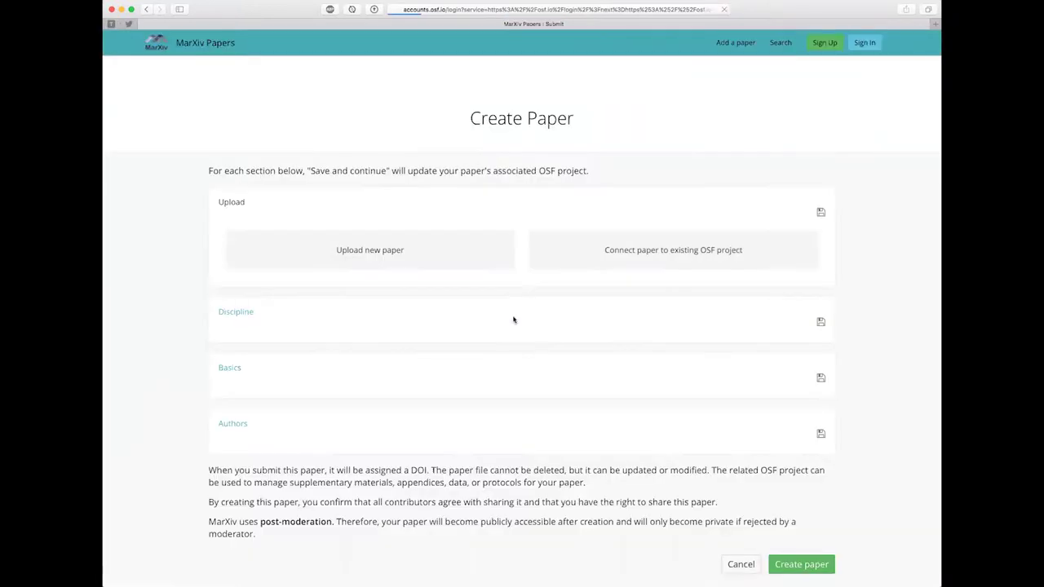
triple_click(553, 234)
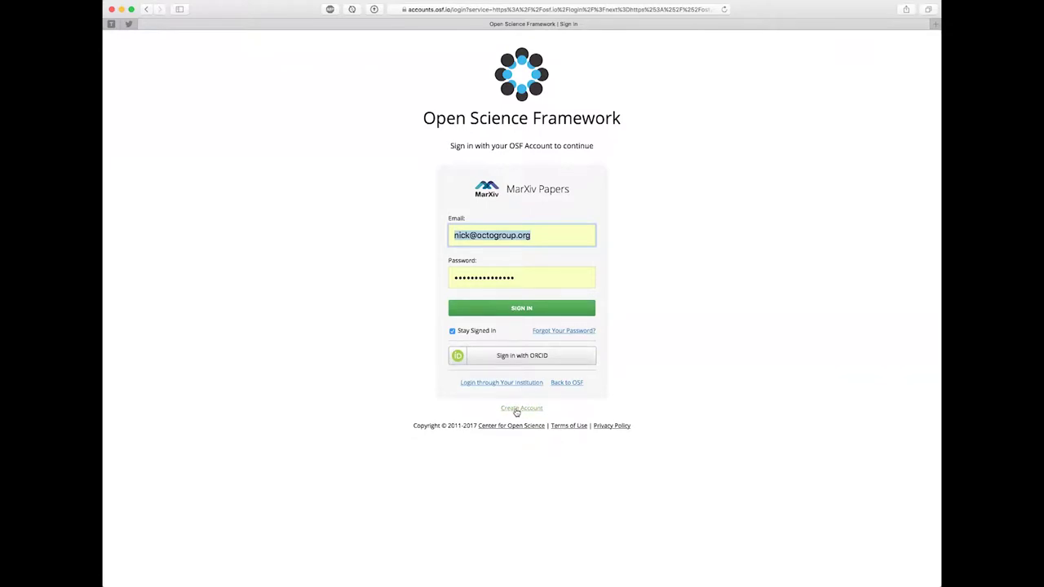
click(510, 314)
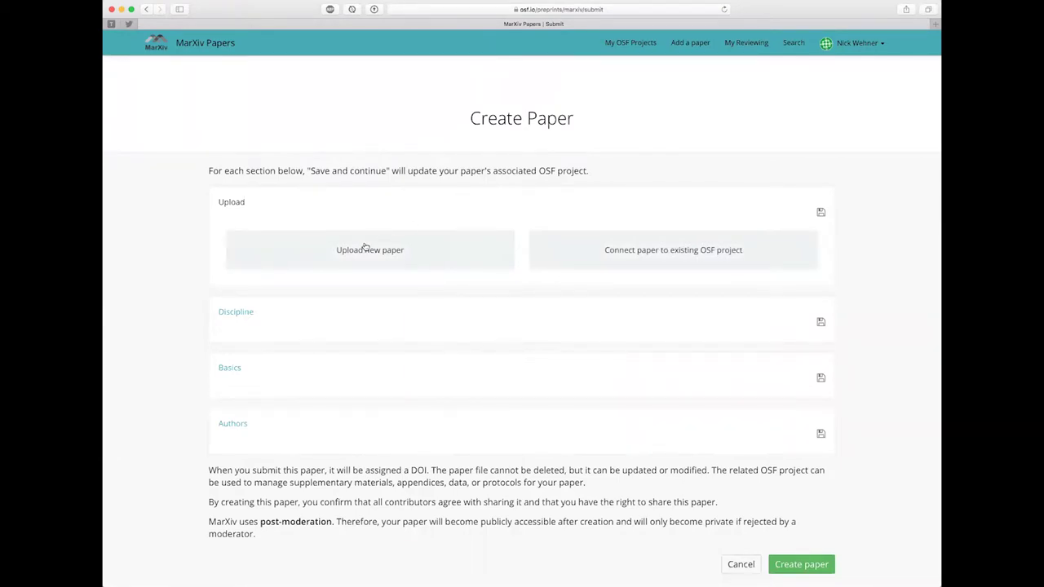
click(366, 245)
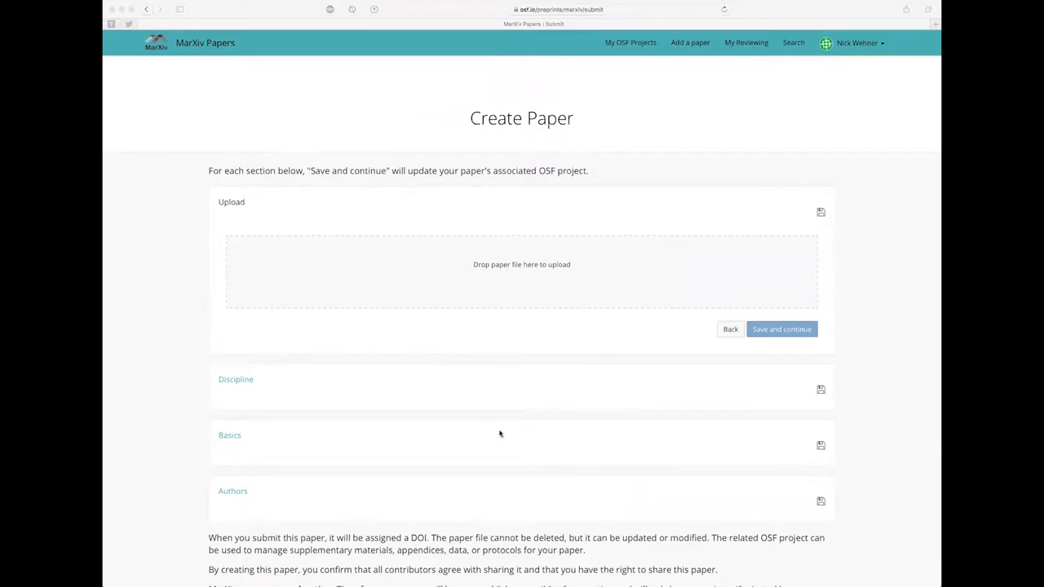
Step: Upload Test MarXiv Paper.pdf, title it 'Test MarXiv Paper', and save the Upload section
drag(489, 477, 483, 260)
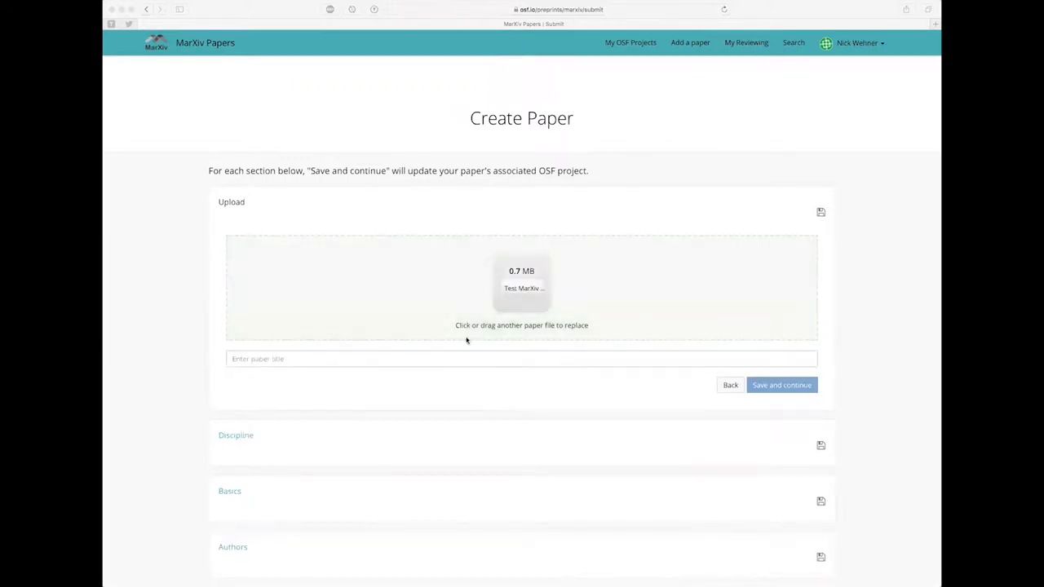
click(421, 359)
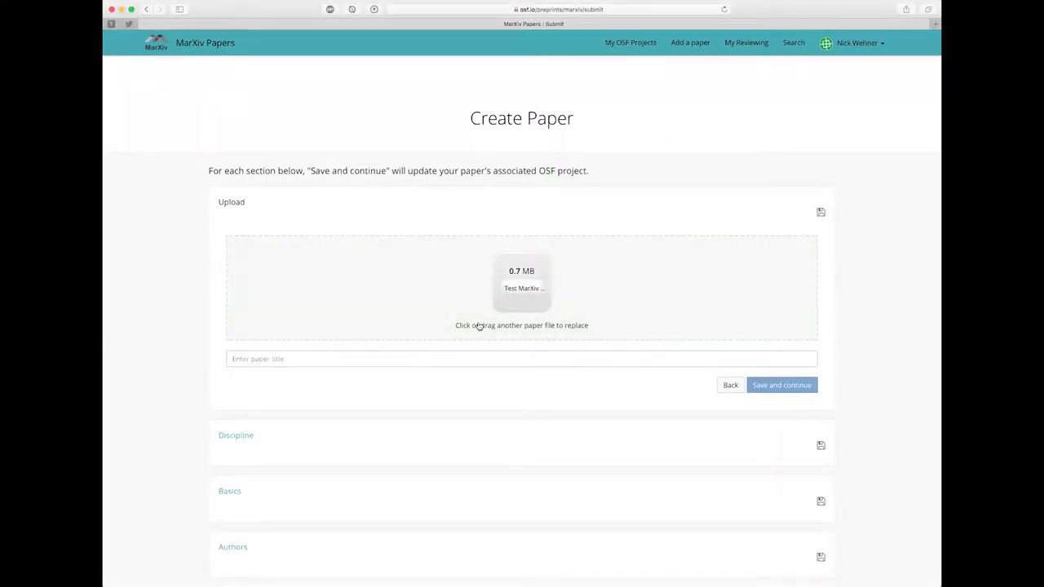
click(394, 362)
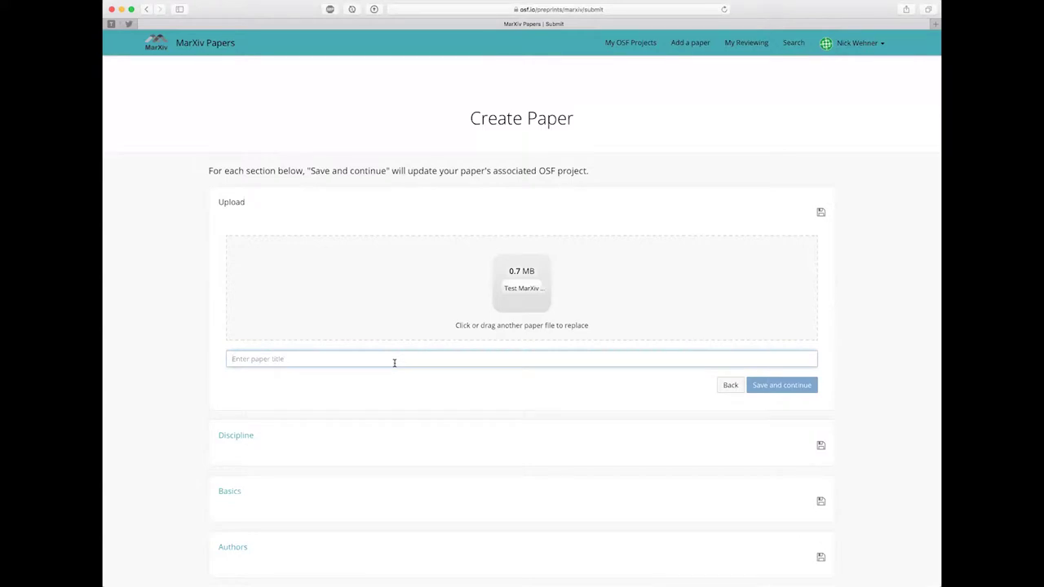
text(Test MarXiv )
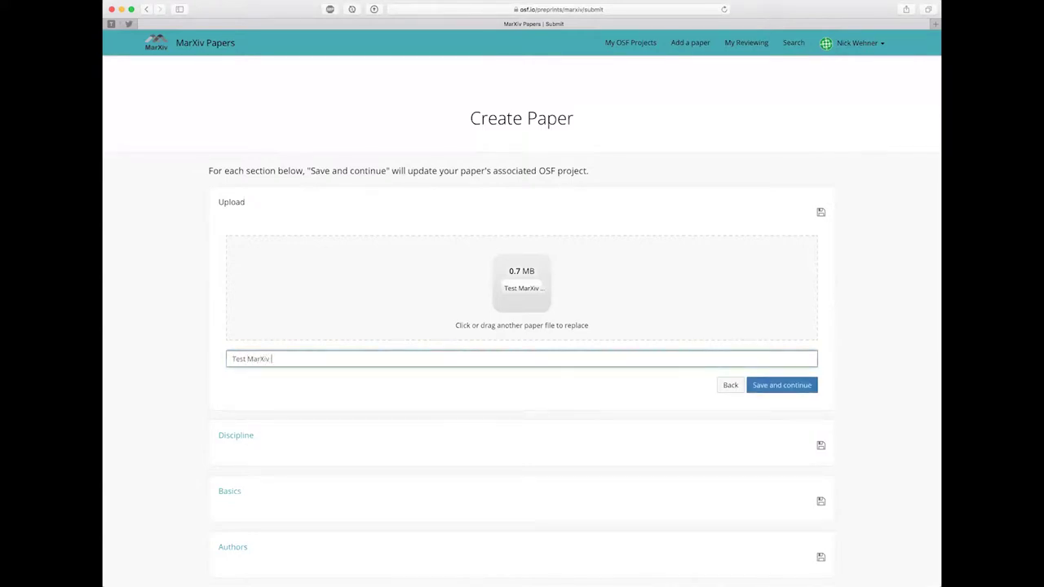
text(Paper)
click(780, 387)
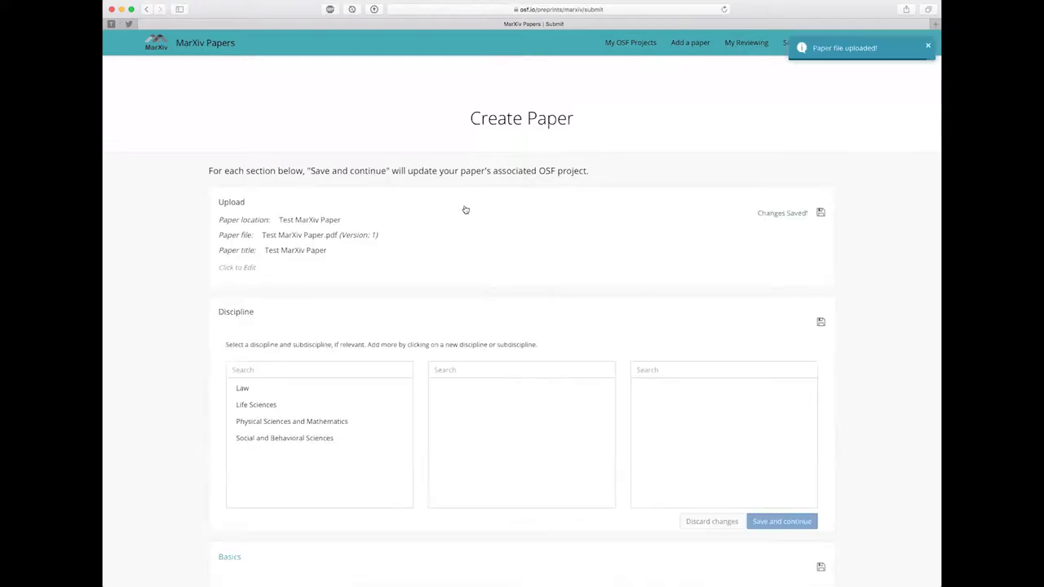
Step: Pick Social and Behavioral Sciences > Environmental Studies, add then remove Life Sciences > Marine Biology, and save
scroll(465, 209, down, 1)
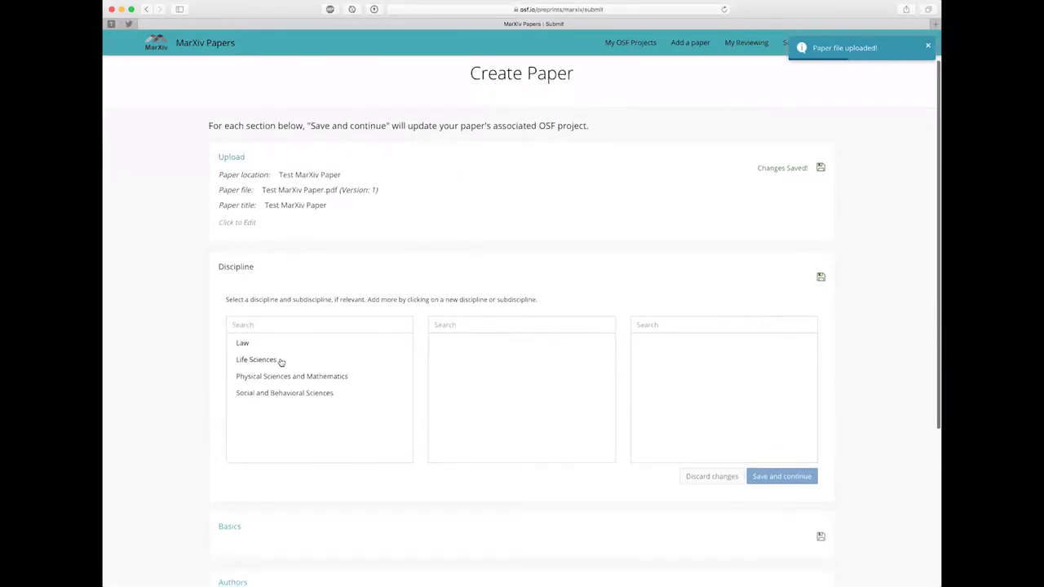
click(273, 394)
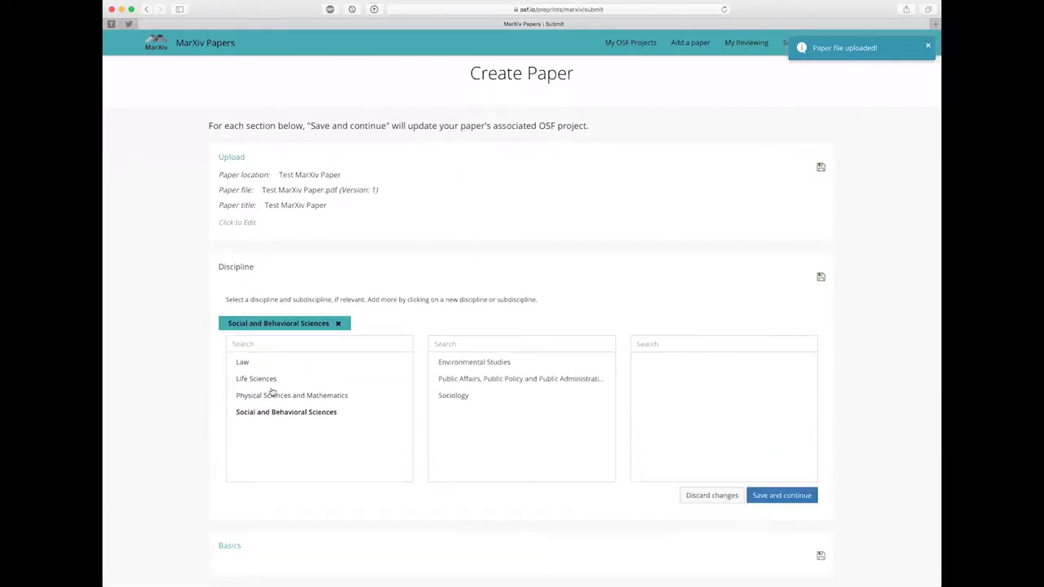
click(480, 362)
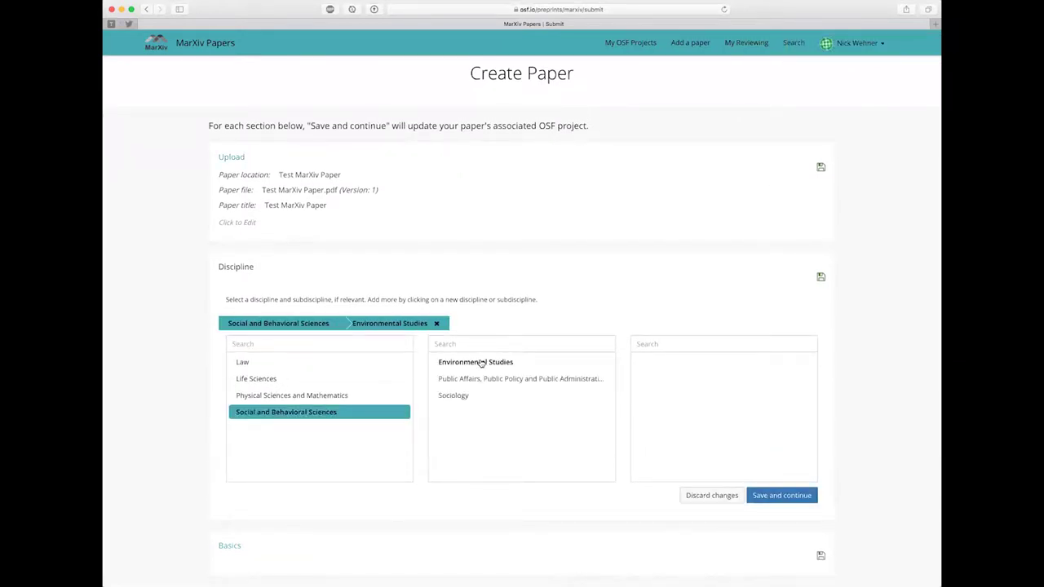
click(263, 380)
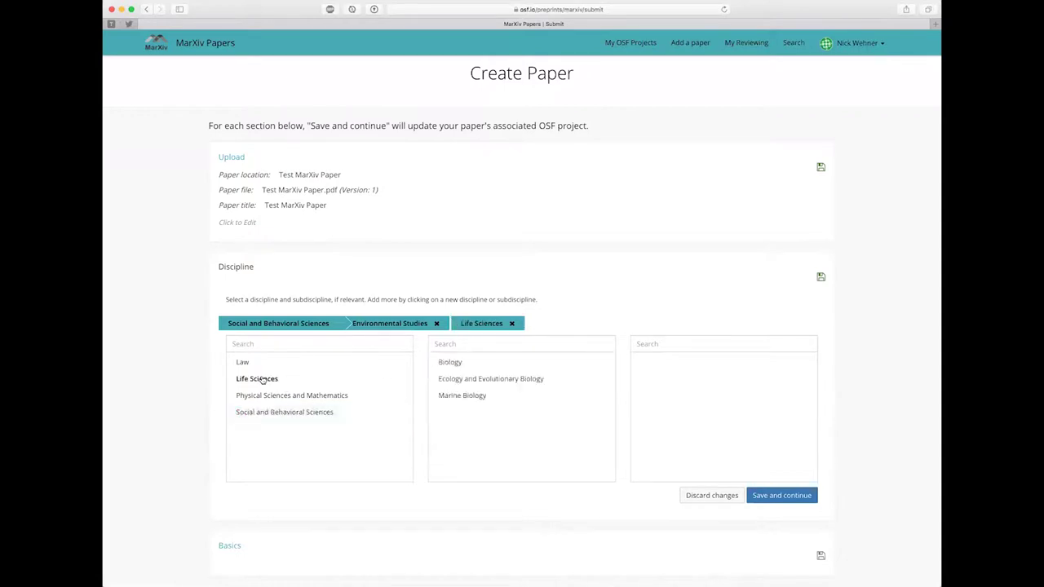
click(463, 396)
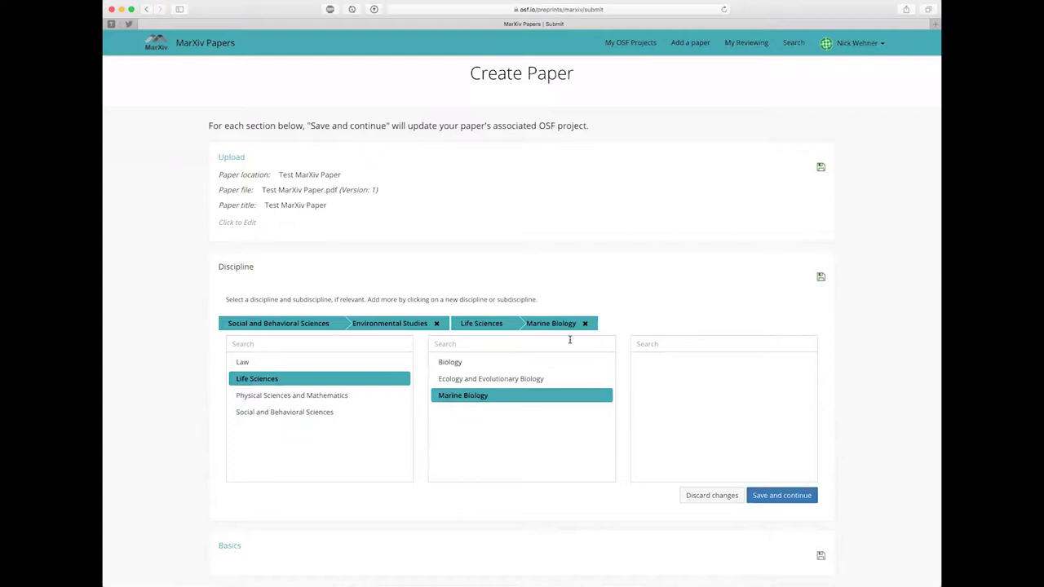
click(585, 324)
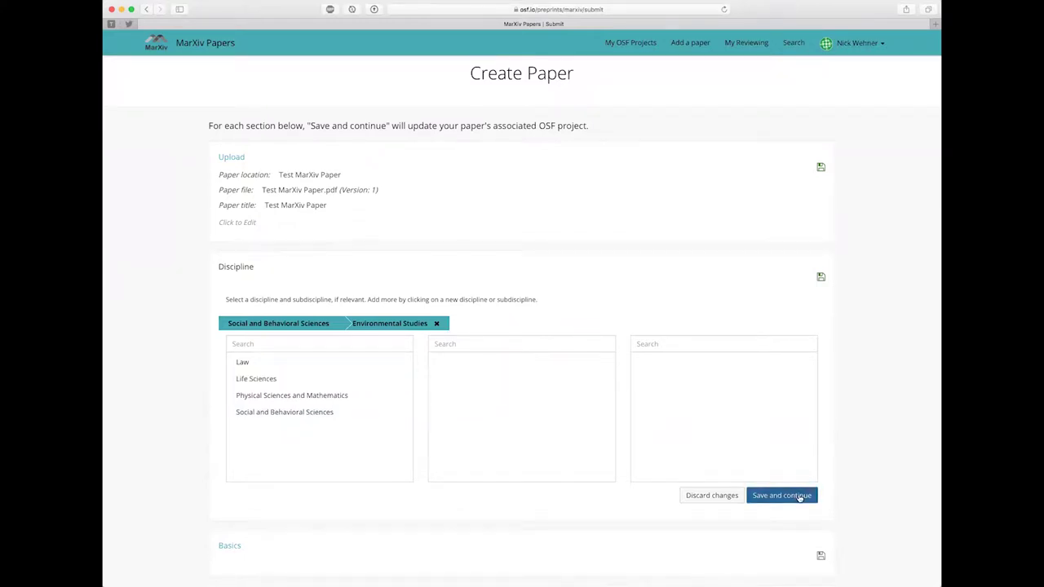
click(782, 495)
Step: Reopen the Discipline section and save it again unchanged
scroll(579, 292, down, 1)
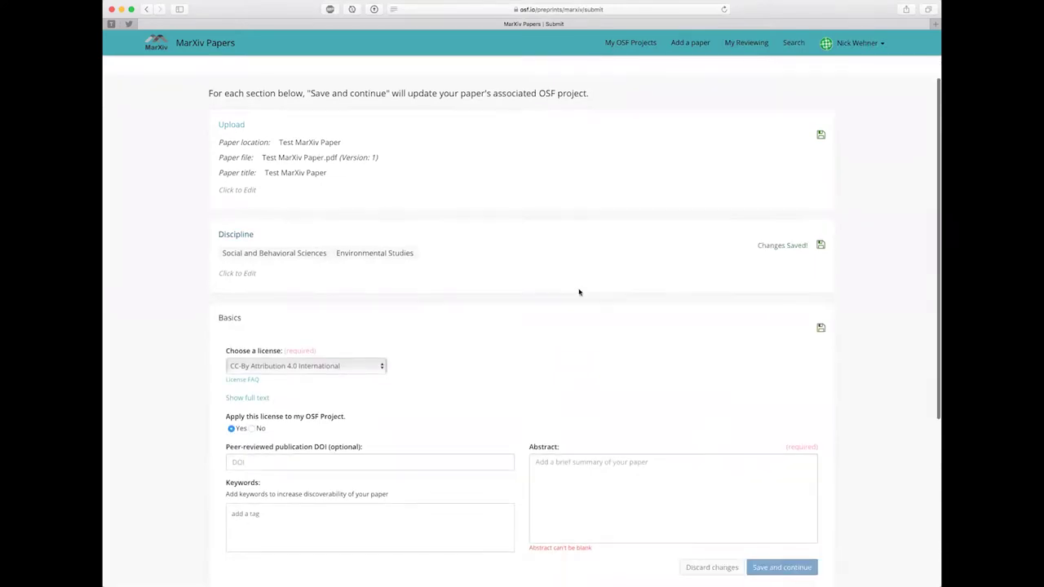
click(287, 278)
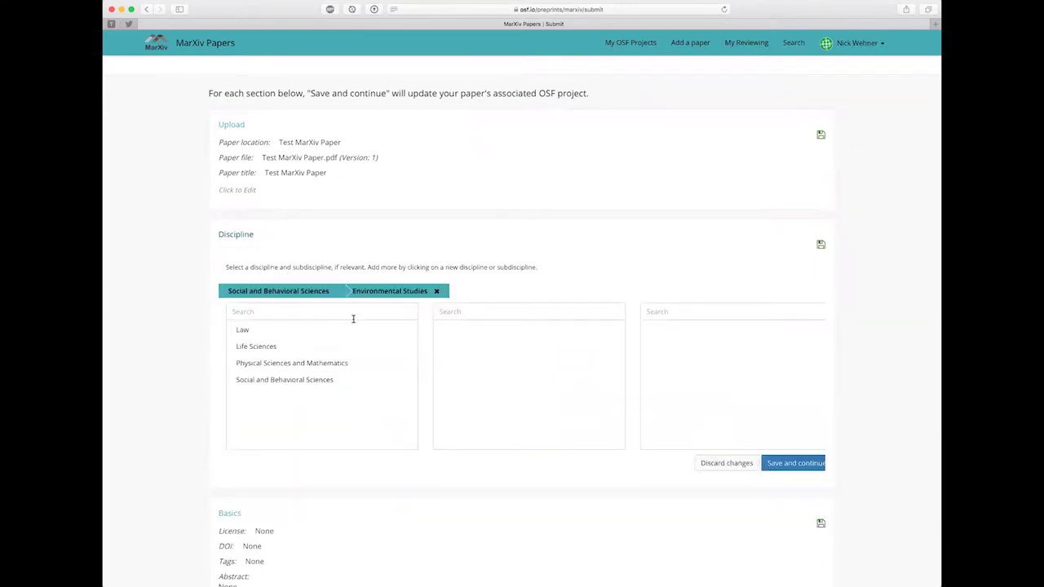
click(781, 464)
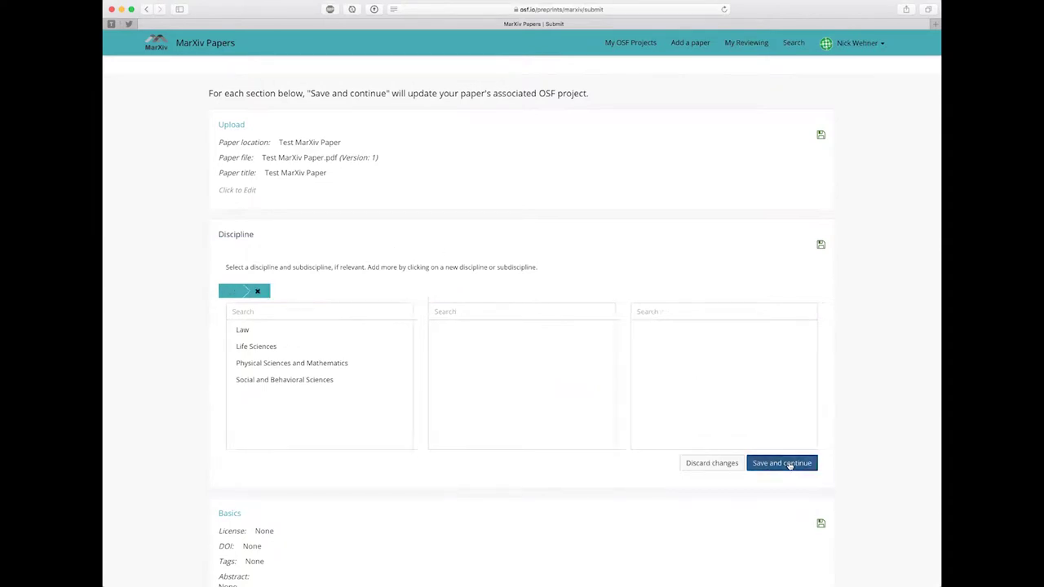
scroll(547, 337, down, 2)
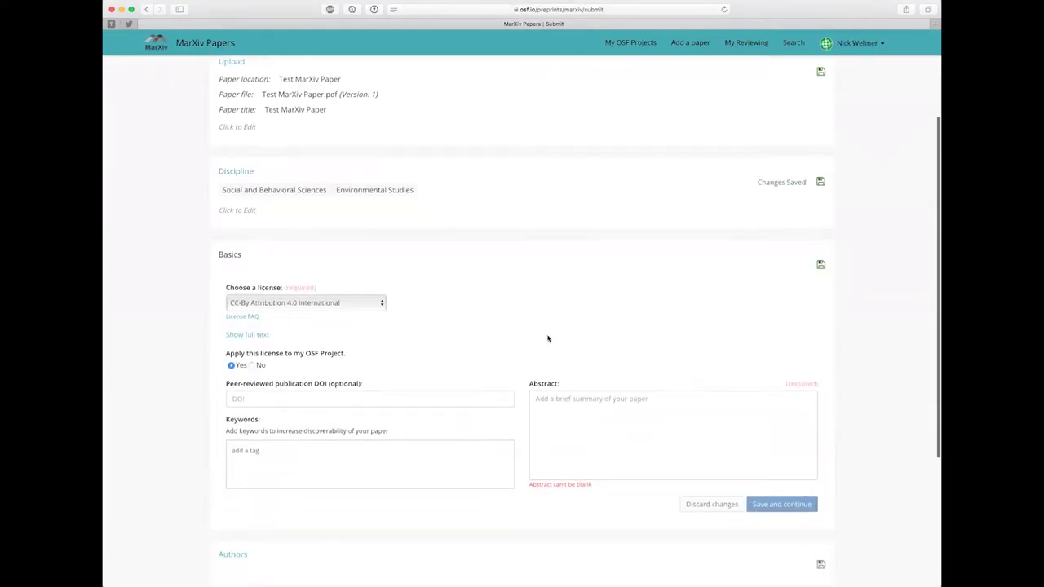
scroll(470, 265, down, 1)
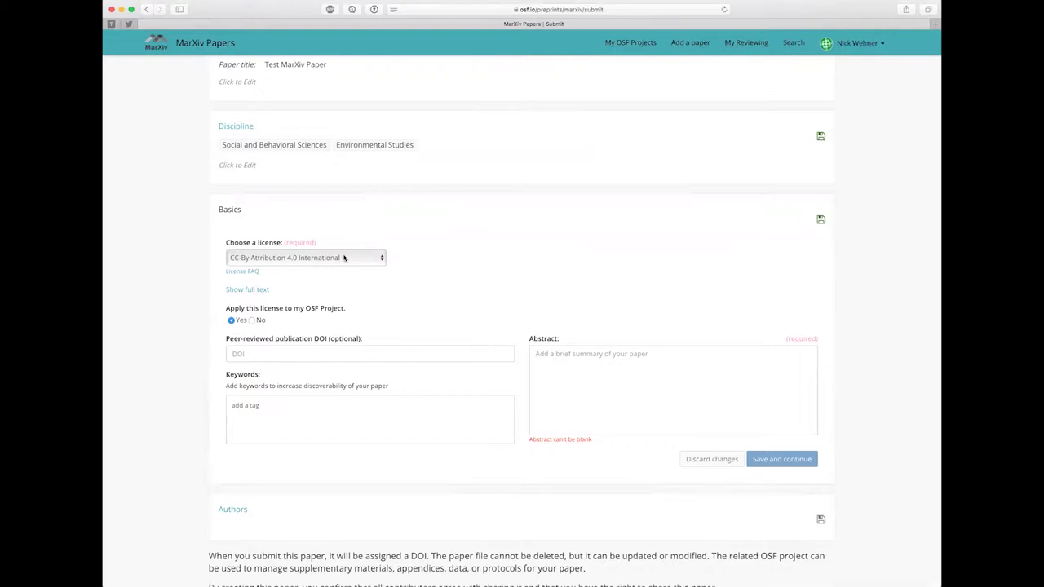
click(343, 258)
click(332, 270)
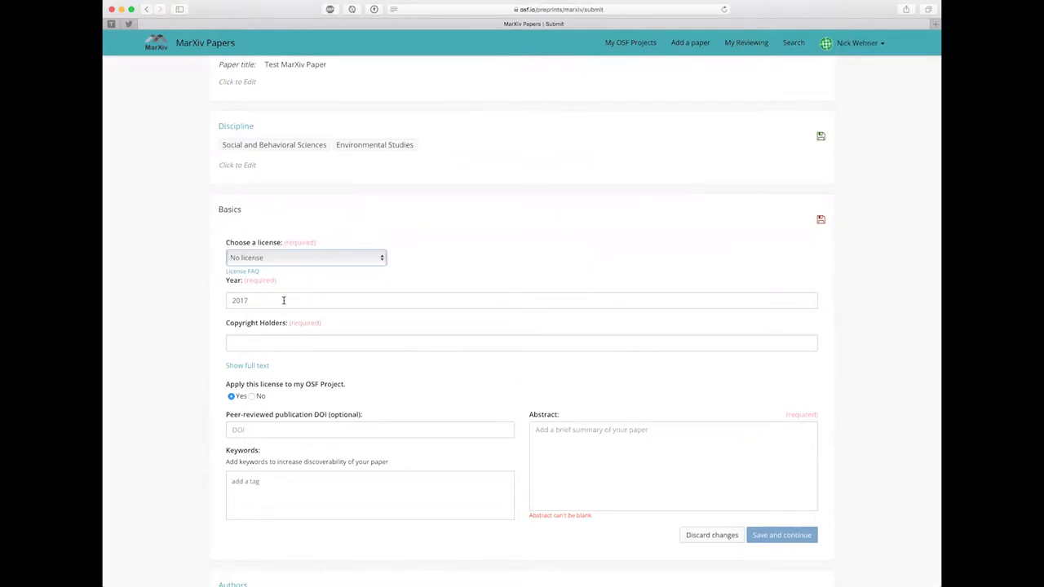
click(286, 346)
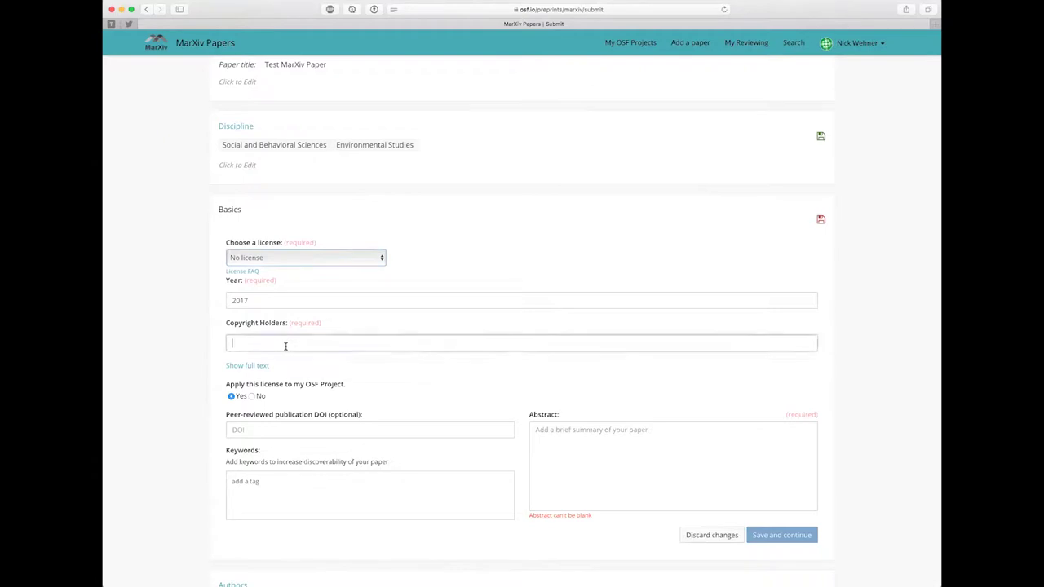
click(303, 257)
click(301, 258)
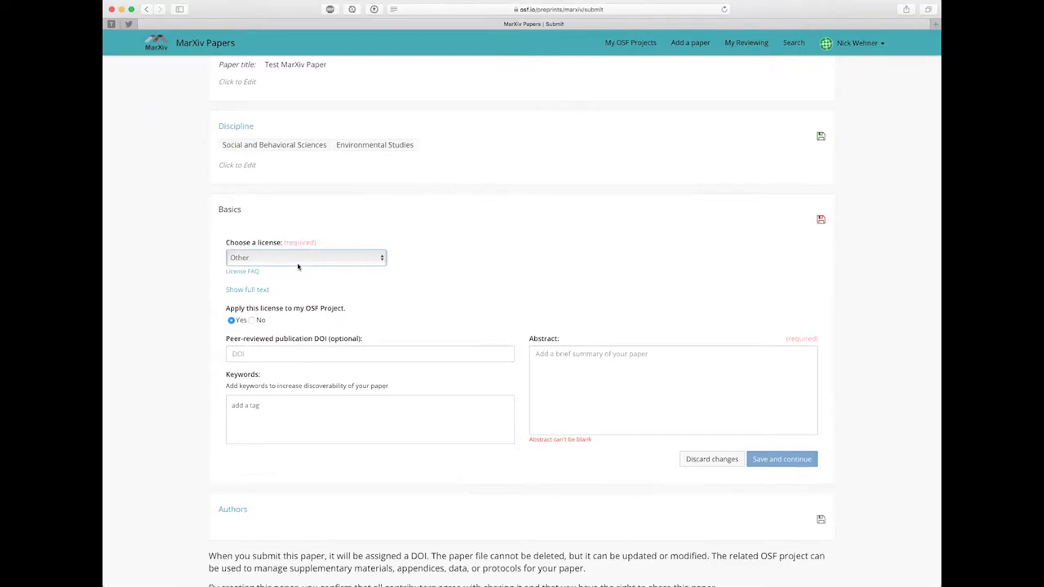
click(297, 259)
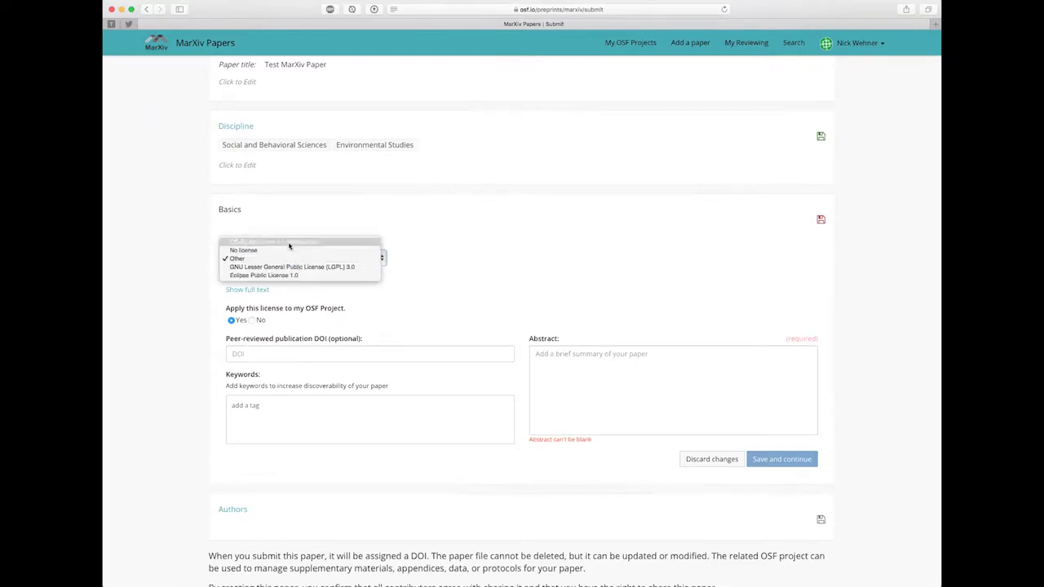
click(290, 245)
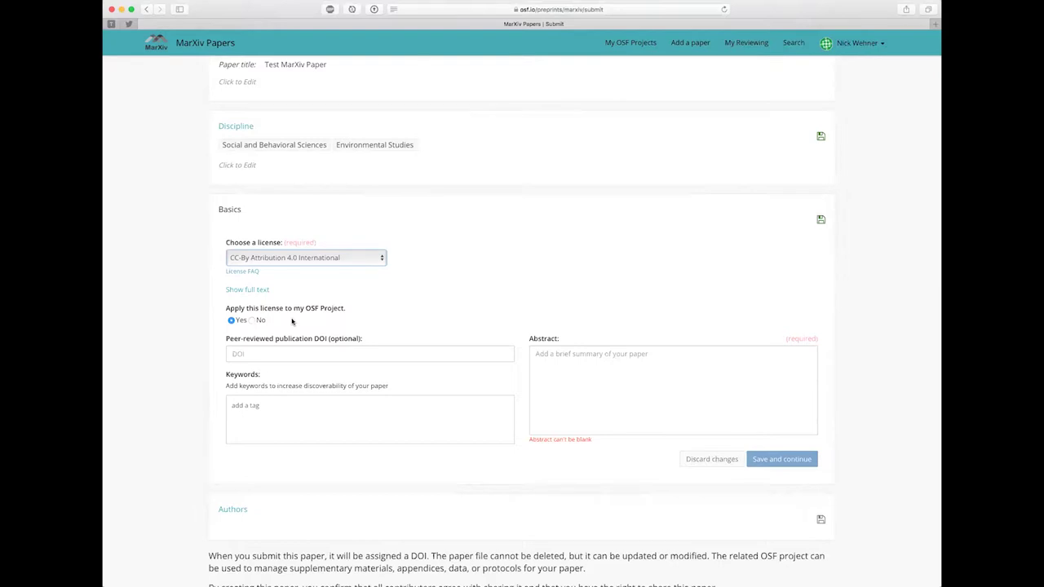
click(301, 359)
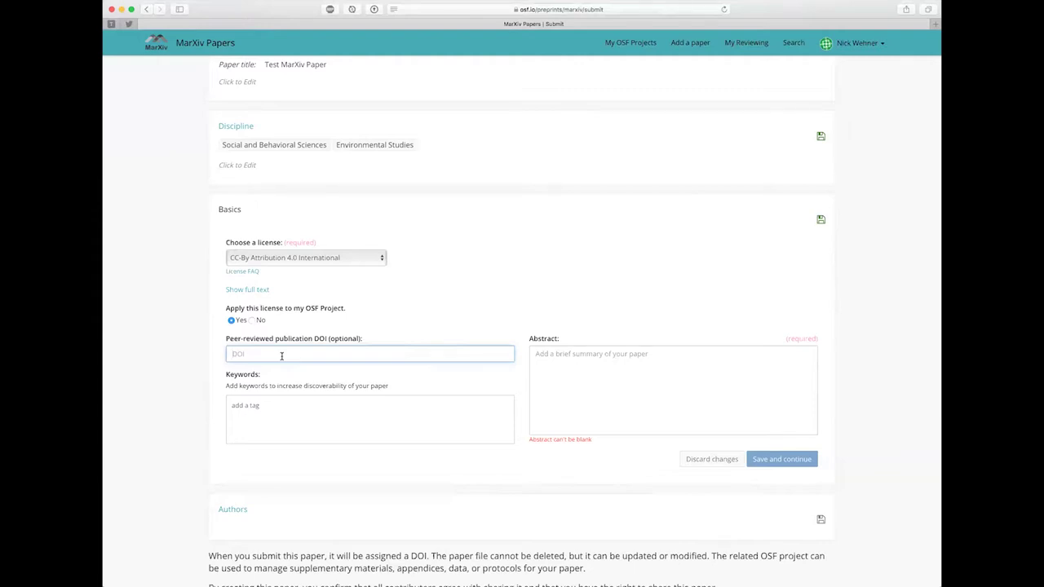
Step: Add keywords Marine Protected Areas and MPAs, then remove Marine Protected Areas, leaving only MPAs
click(297, 405)
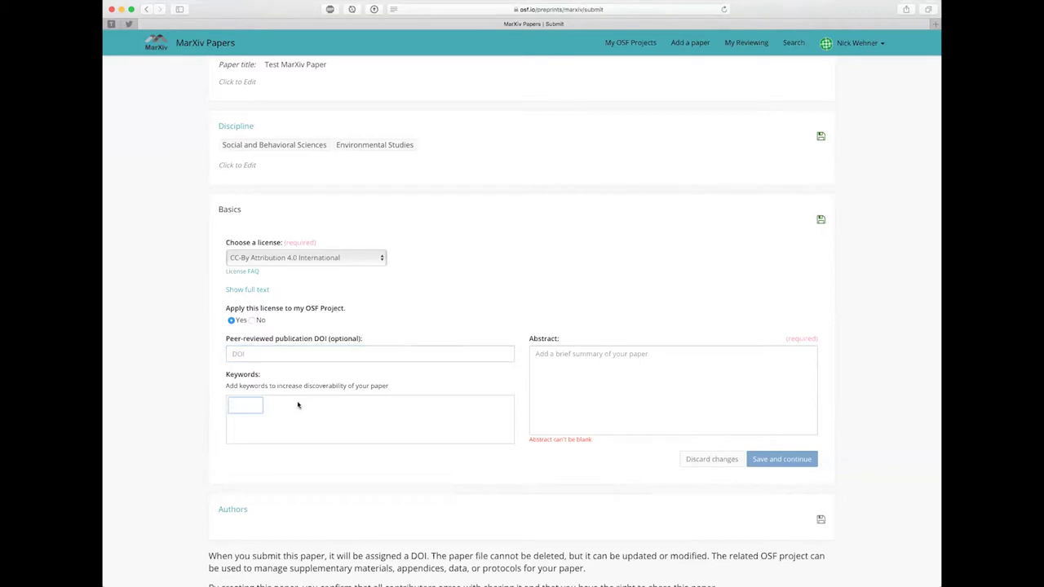
text(Marine Protected Areas)
key(Return)
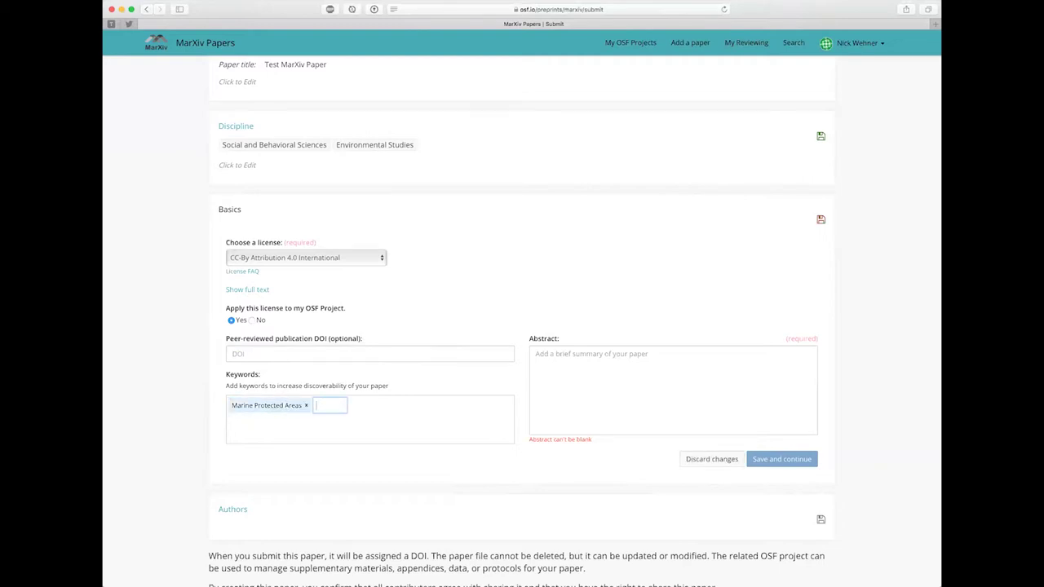
text(MPAs)
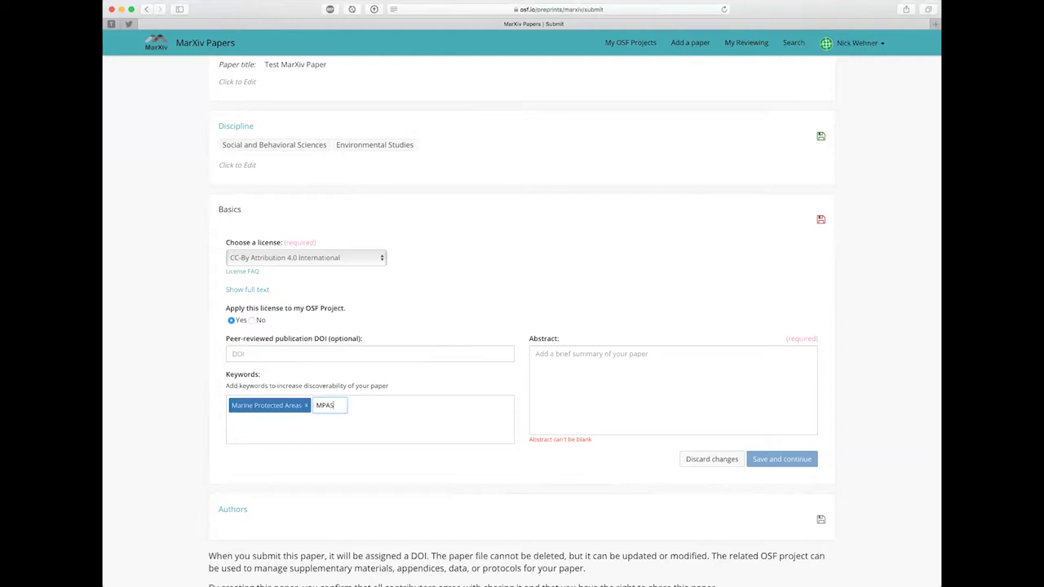
key(Return)
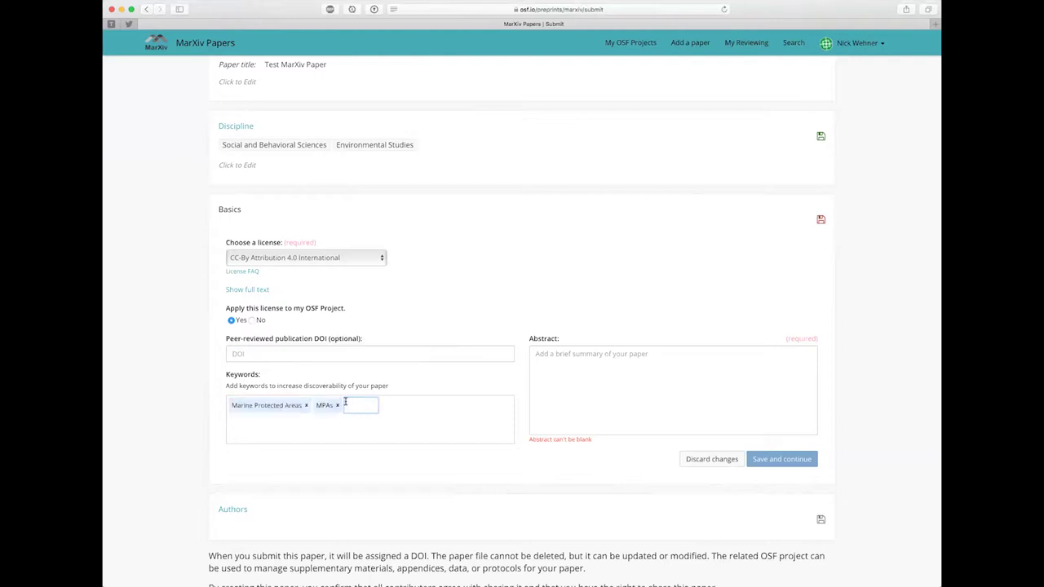
click(306, 405)
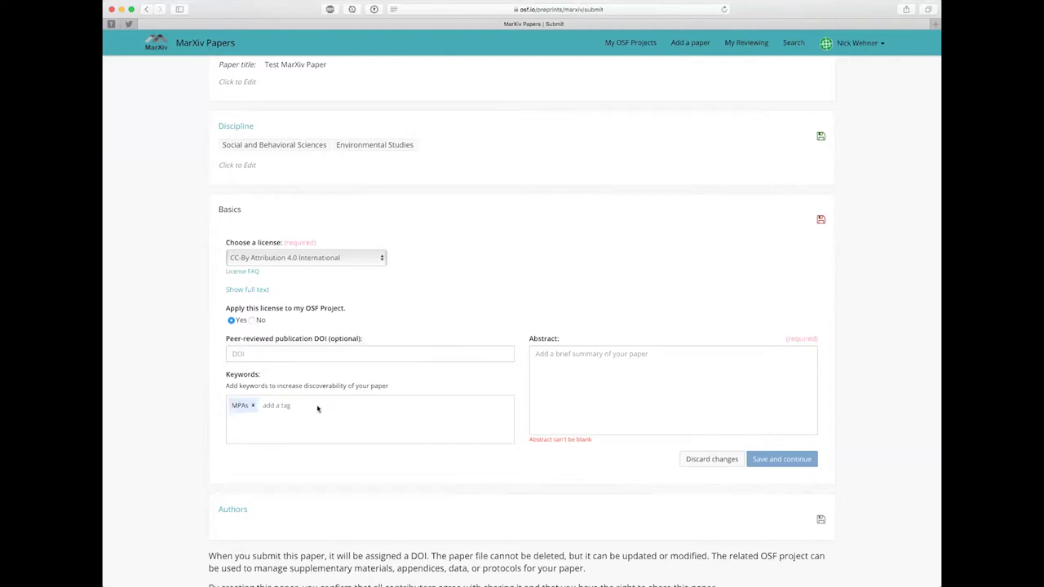
click(596, 381)
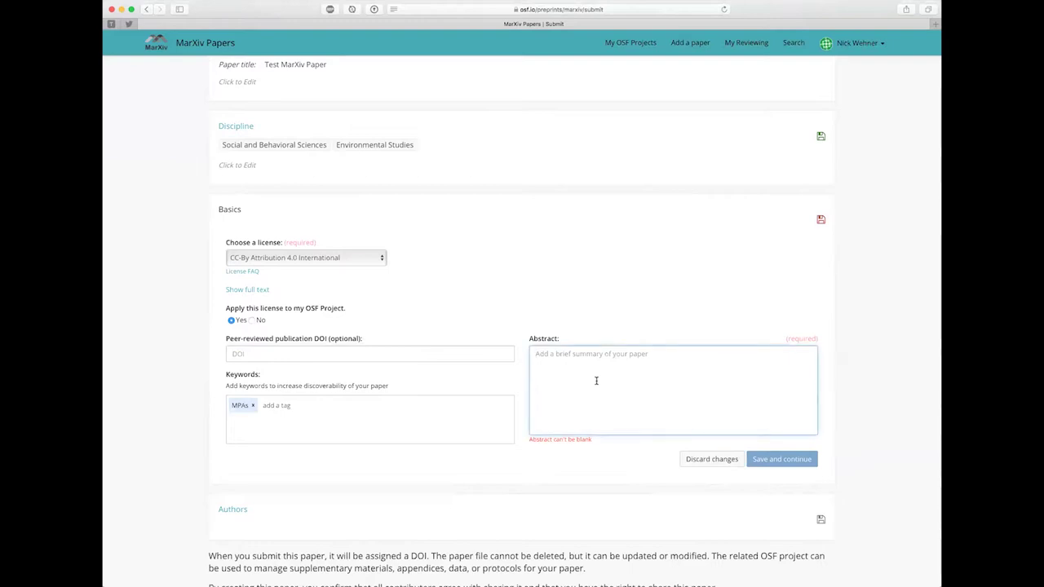
Step: Enter the abstract 'This is my awesome abstract.' and save the Basics section
scroll(597, 381, down, 1)
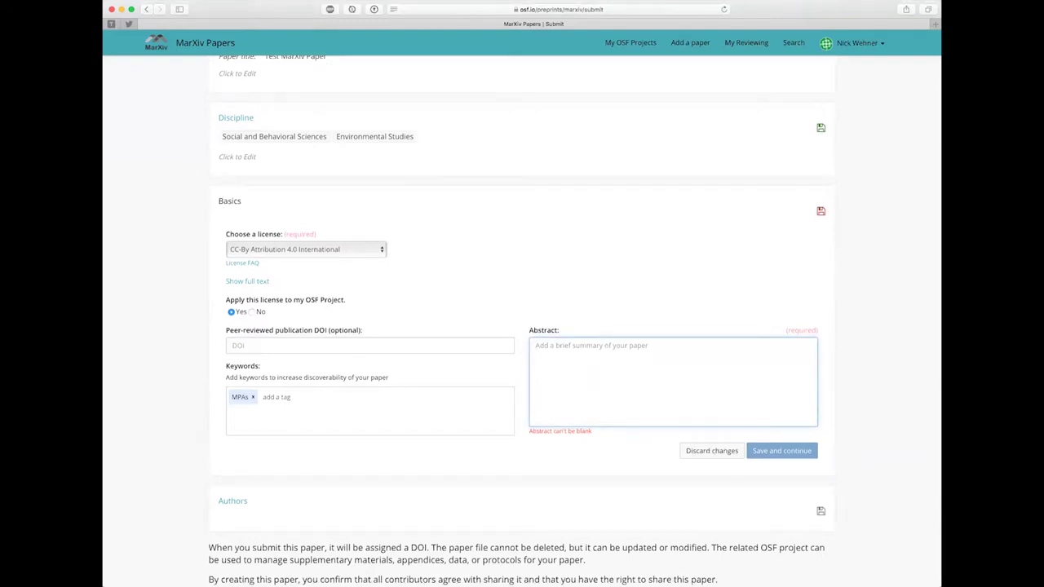
text(This is a)
key(BackSpace)
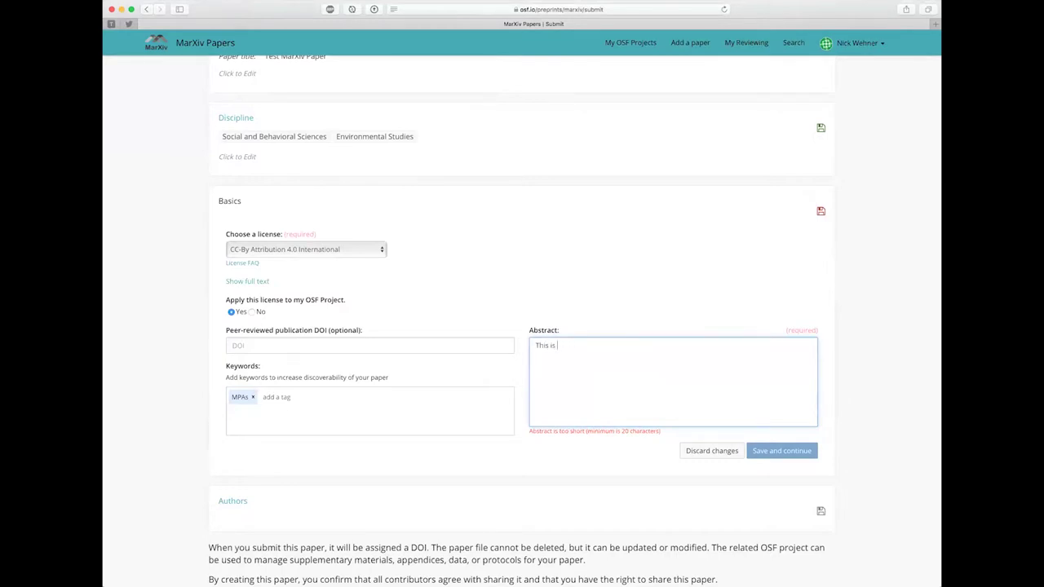
text(my awesome abst)
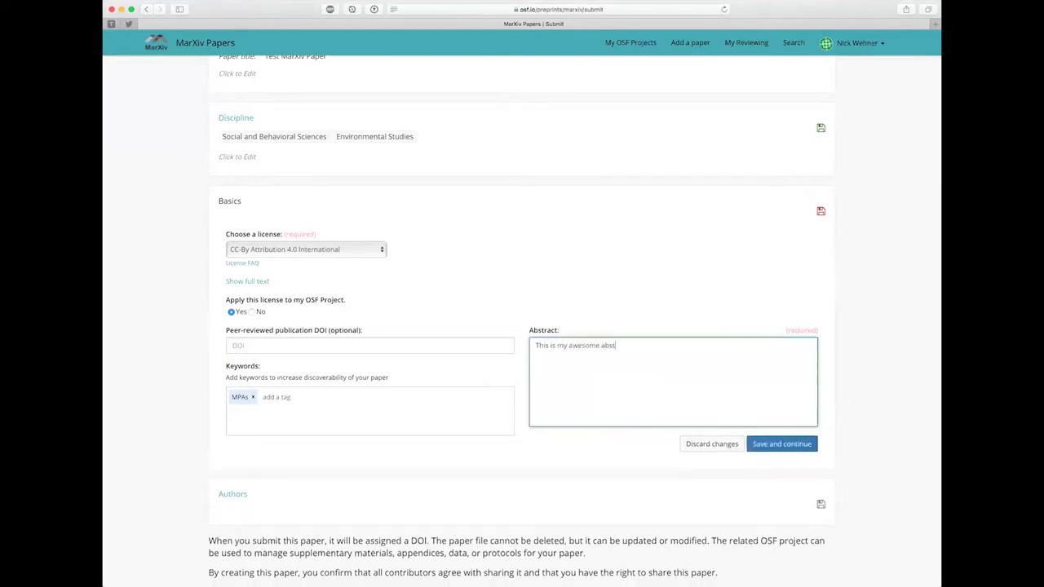
text(ract.)
click(774, 448)
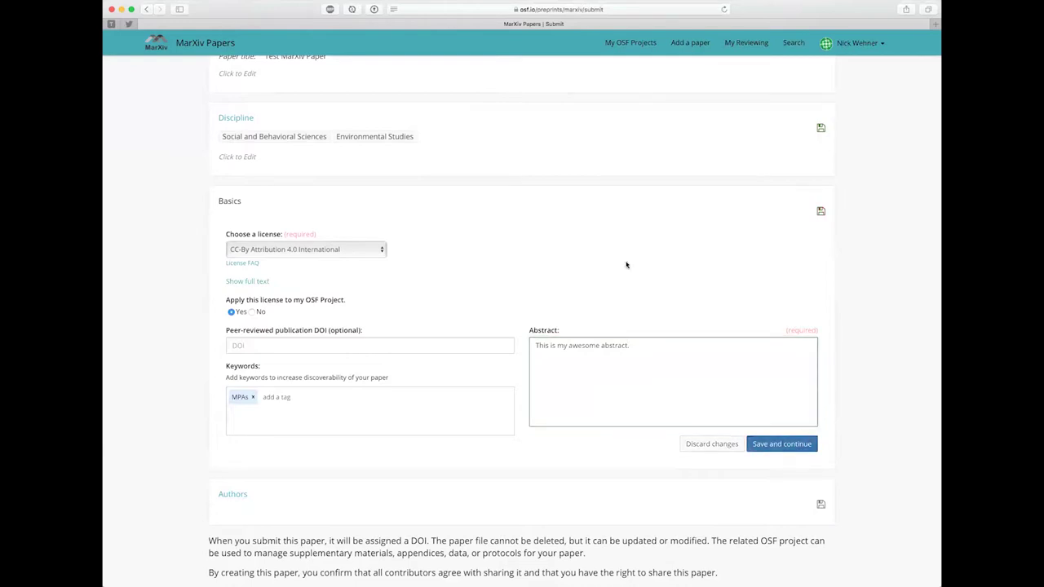
Step: Search for the co-author's name, then add them as an unregistered author with full name and e-mail
scroll(557, 259, down, 2)
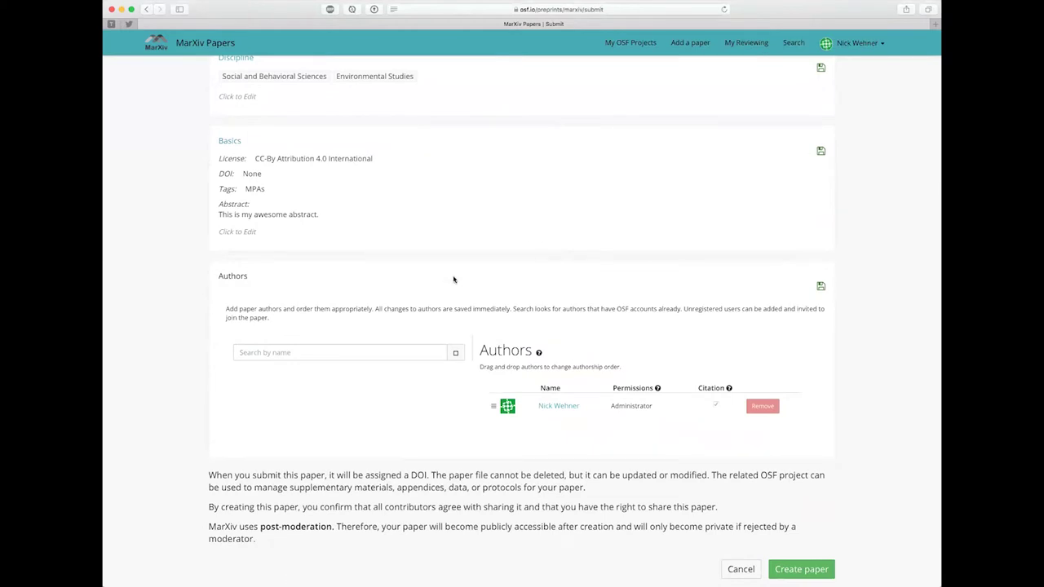
click(321, 355)
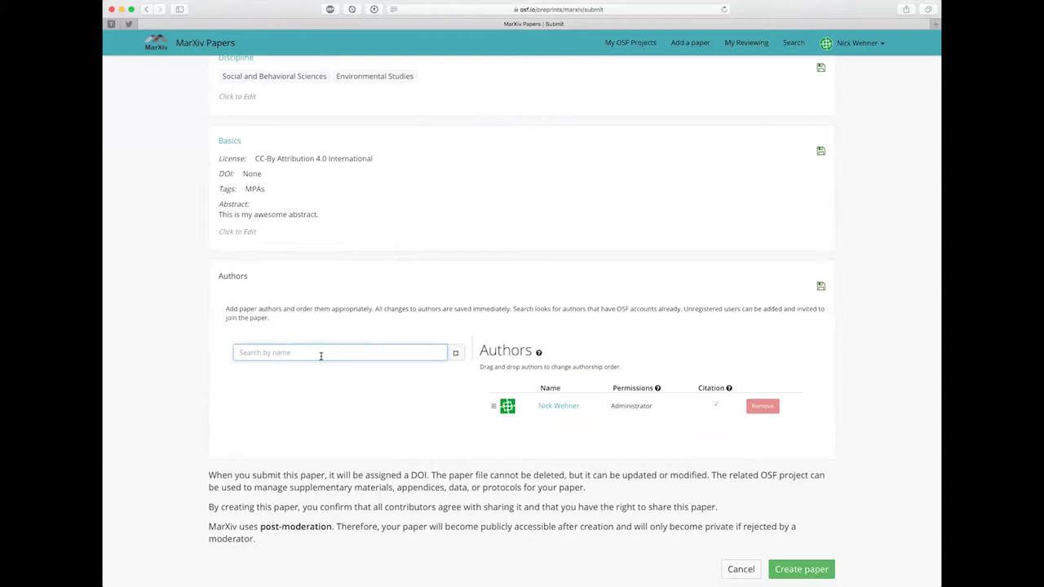
key(Return)
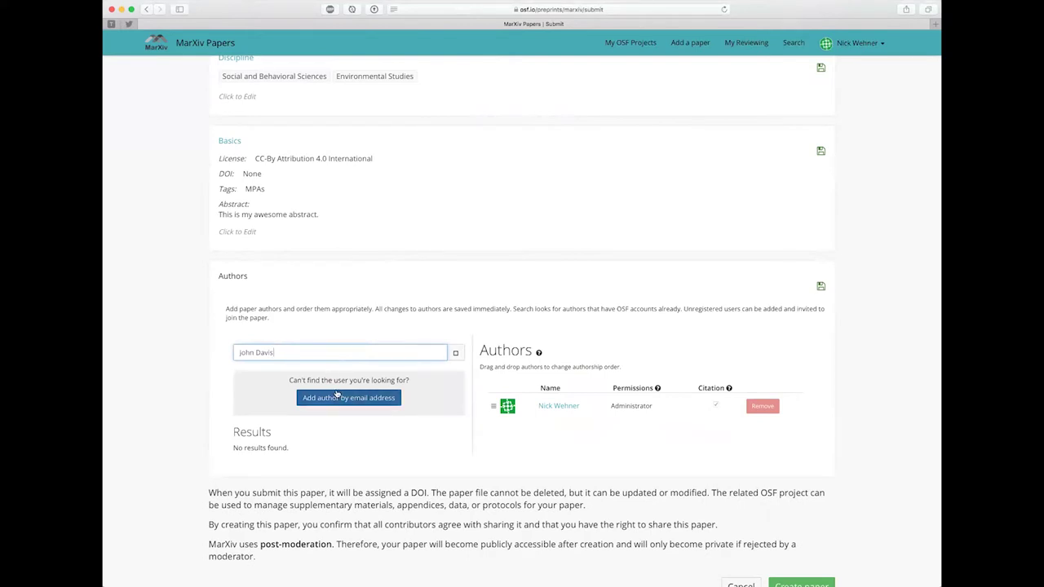
click(356, 399)
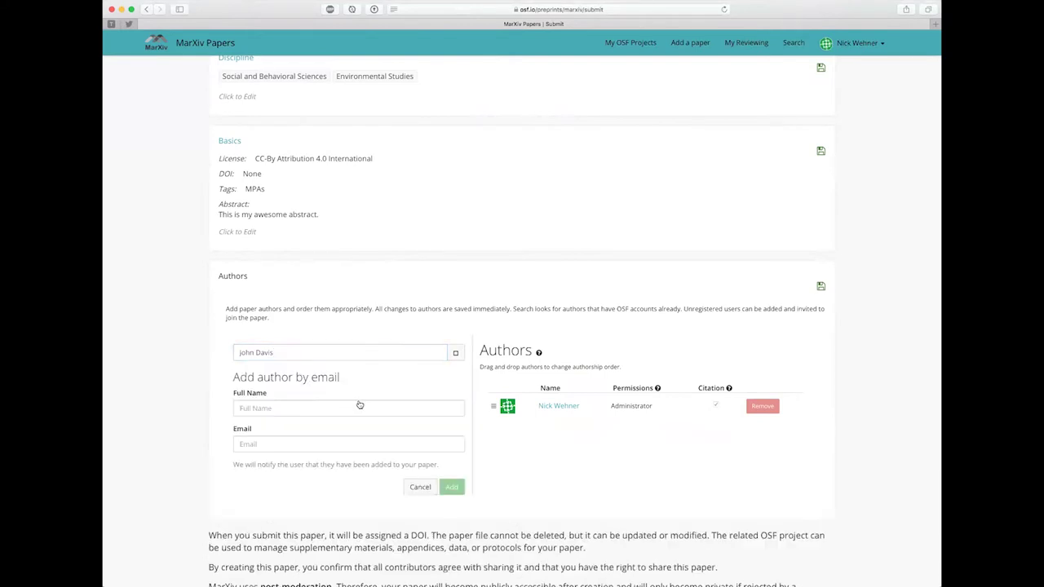
click(296, 409)
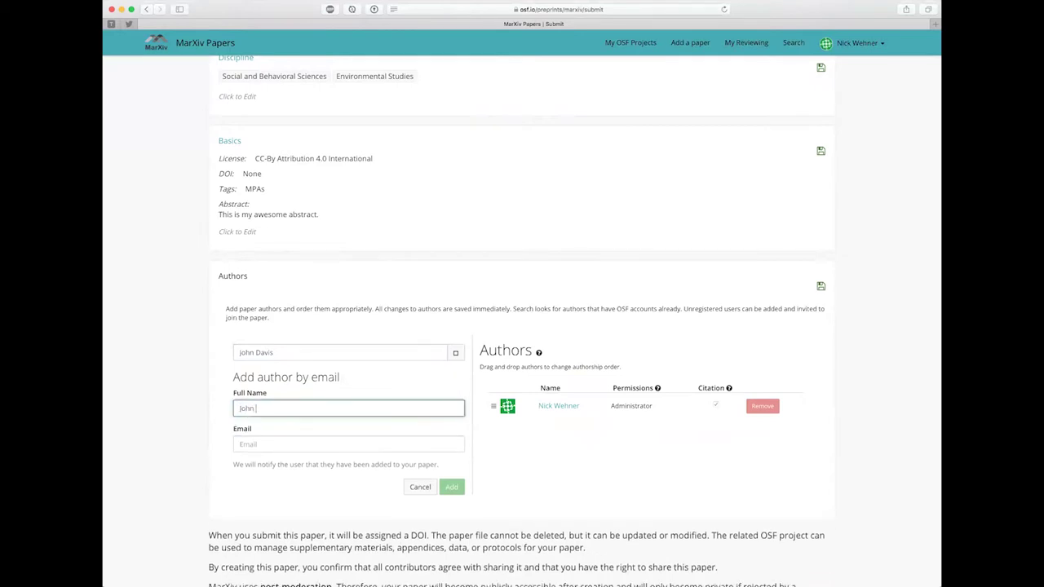
key(Tab)
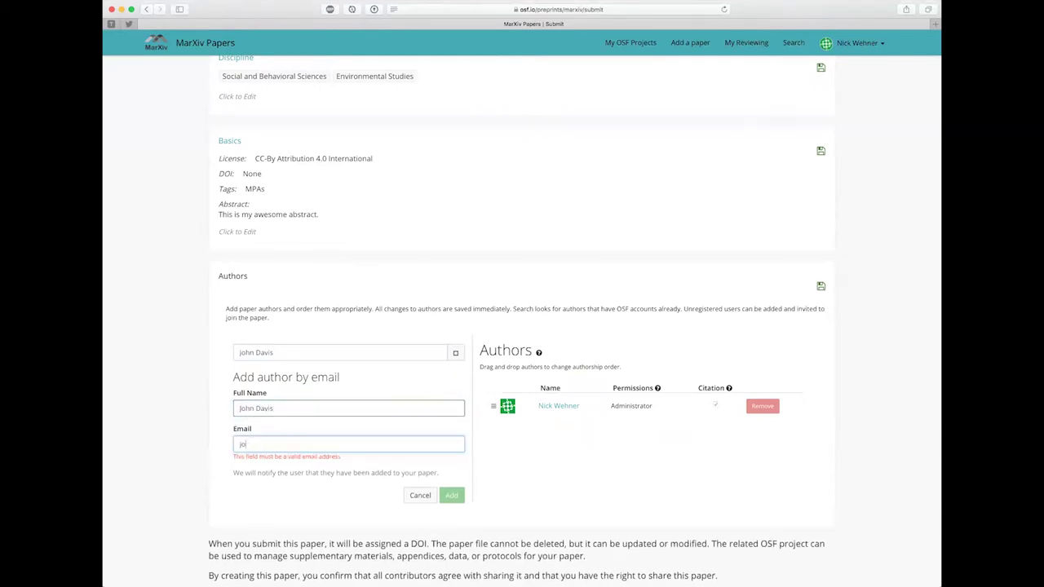
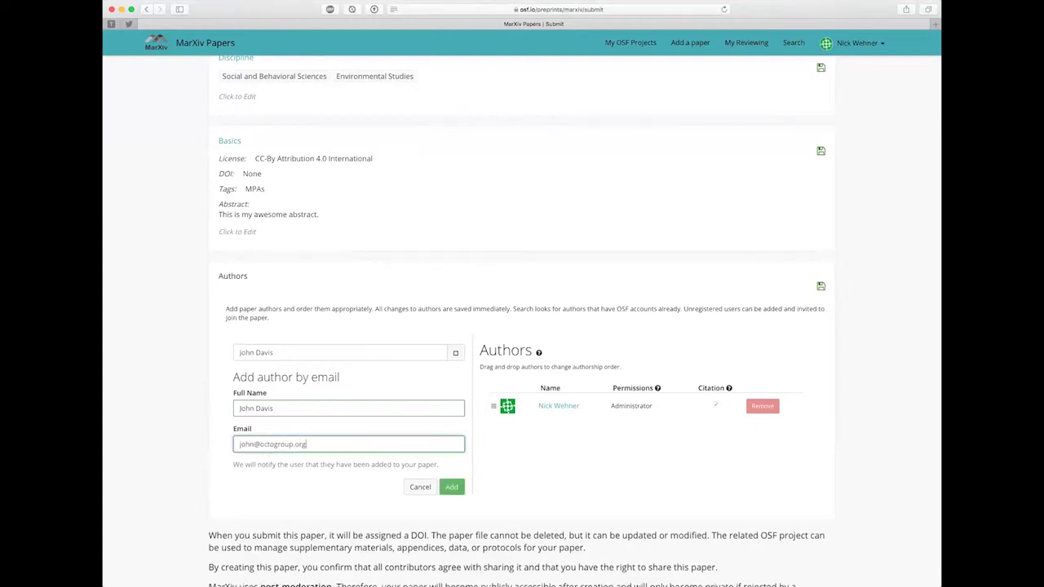
click(453, 488)
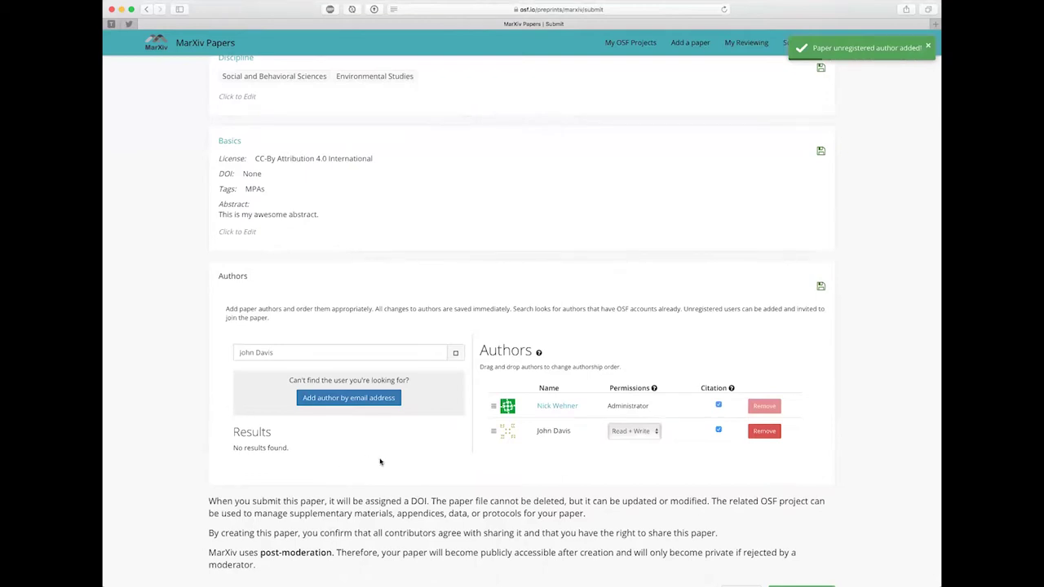
scroll(380, 462, down, 1)
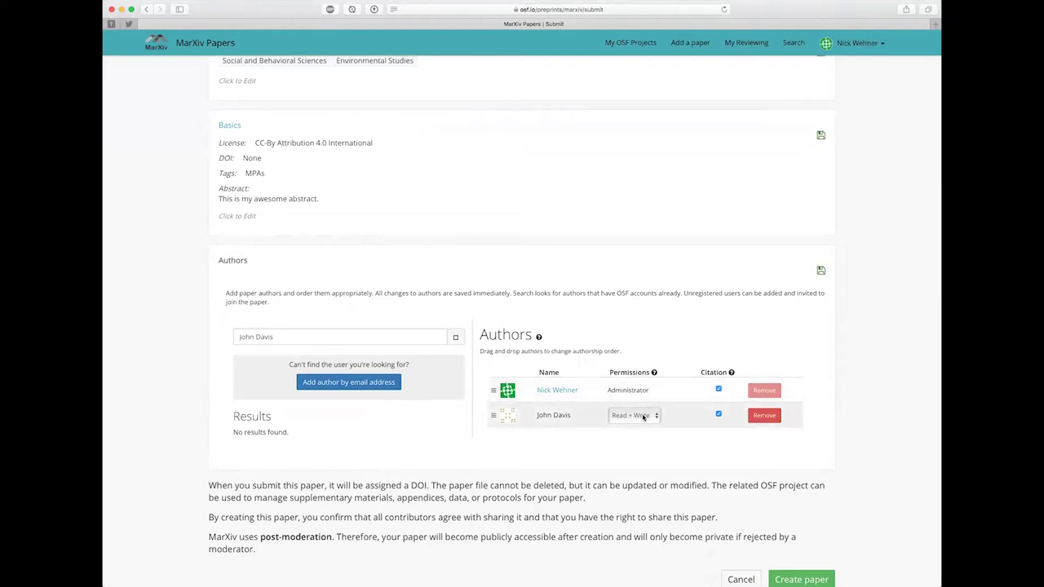
click(644, 416)
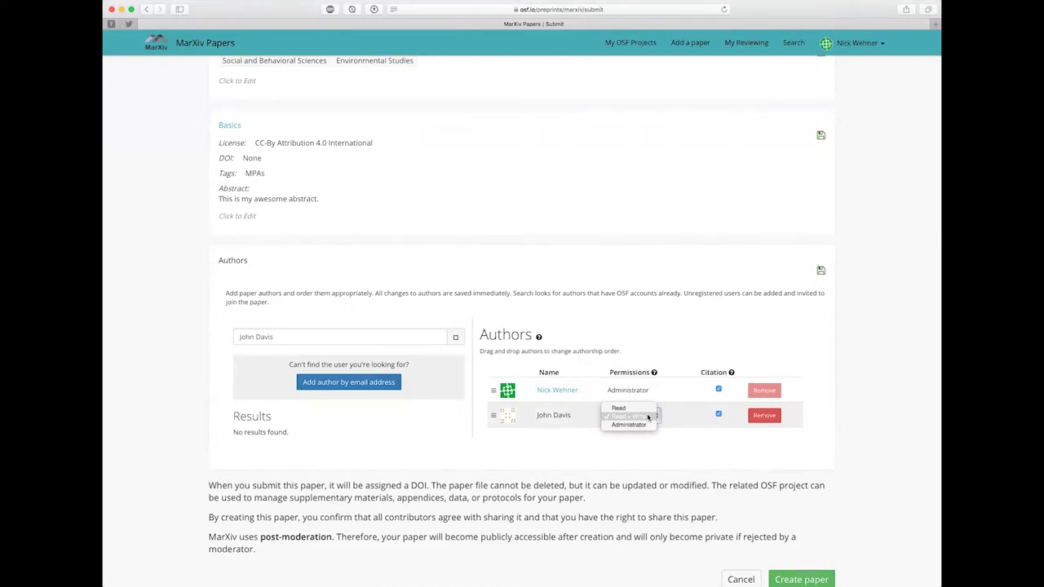
click(643, 410)
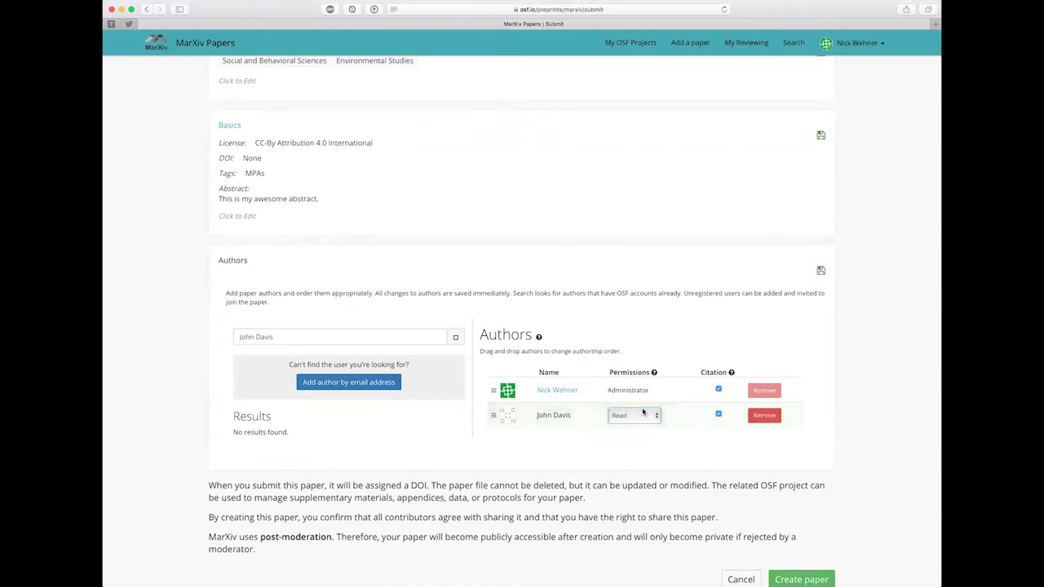
click(645, 415)
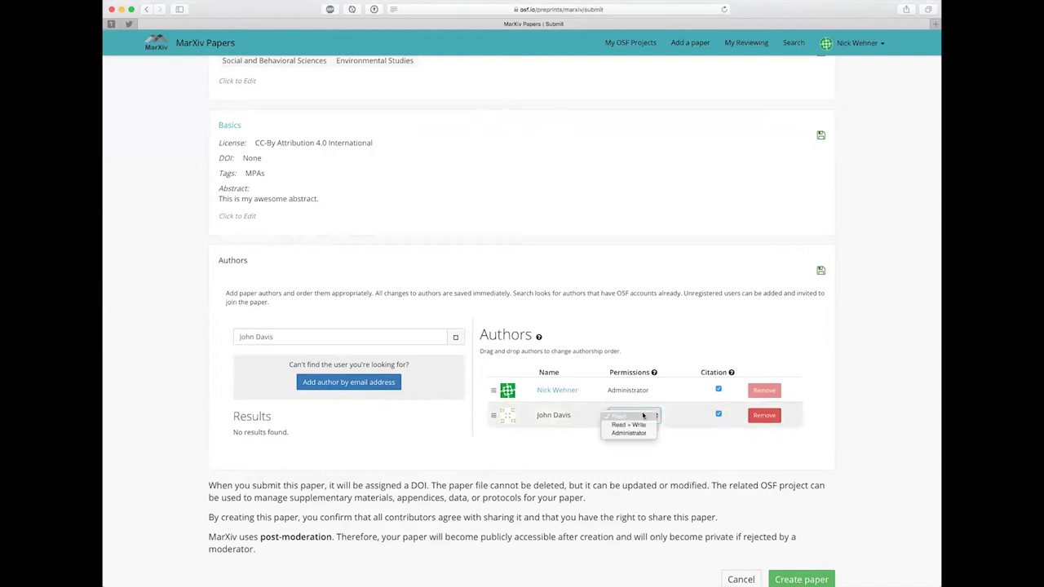
click(643, 432)
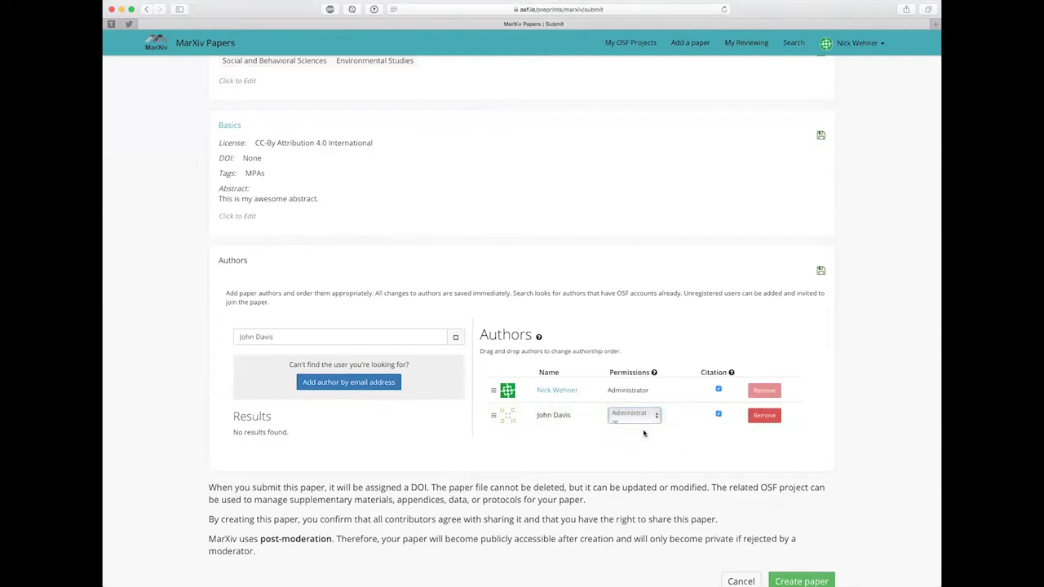
click(644, 415)
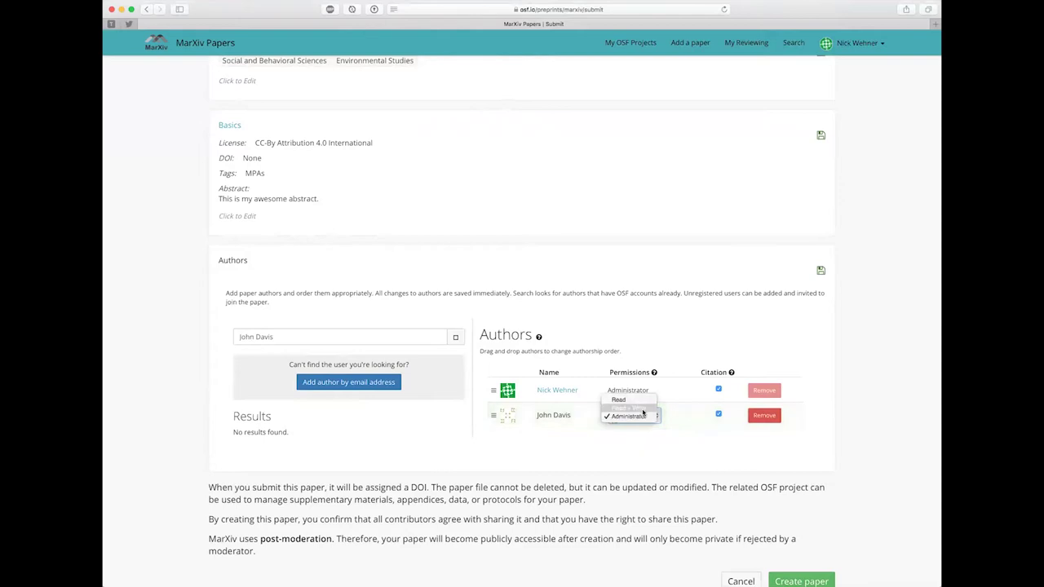
click(643, 414)
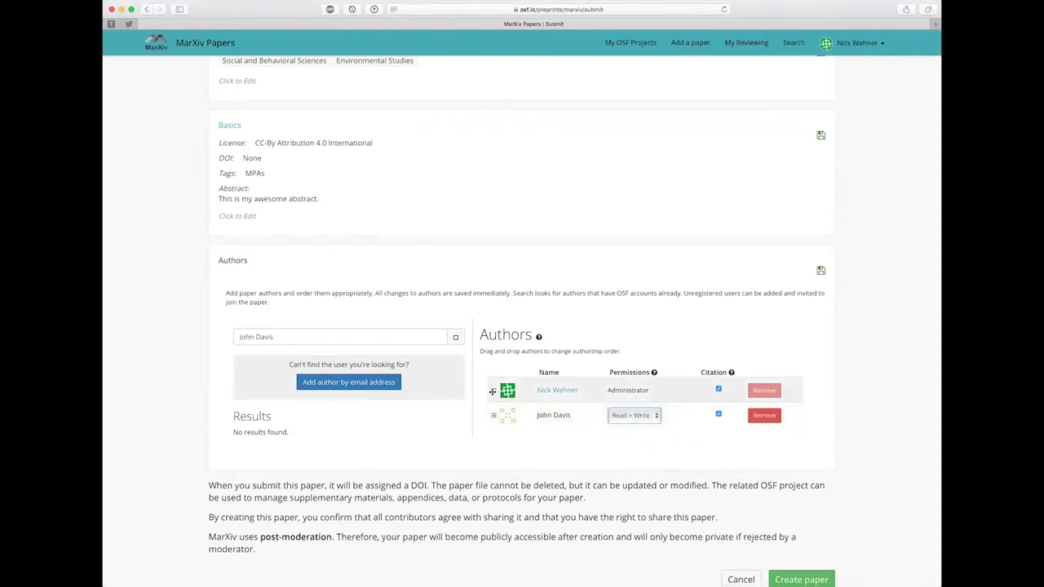
Step: Attempt to reorder the first author, then toggle the first author's Citation checkbox
drag(493, 391, 493, 390)
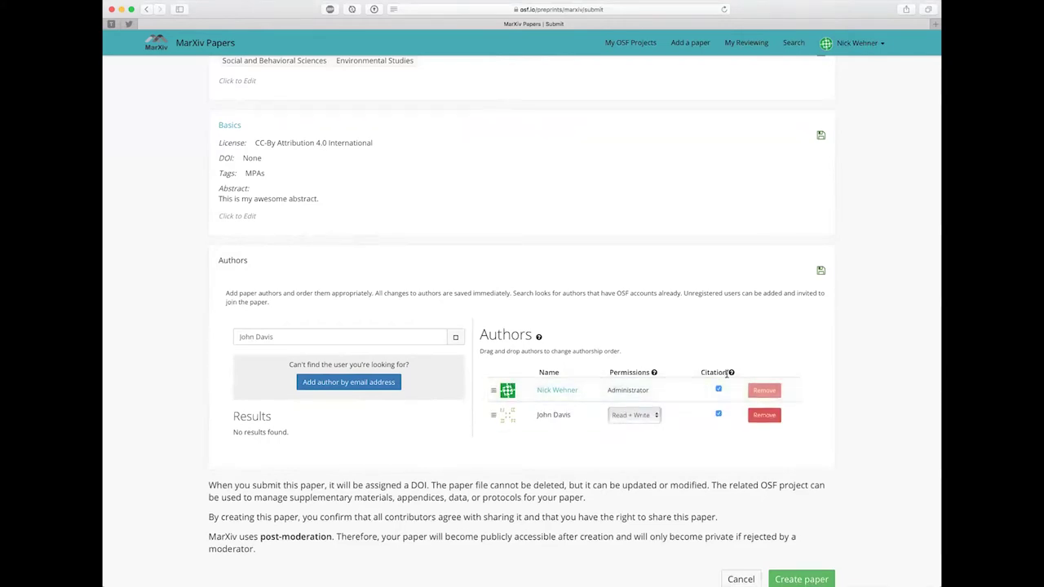
mouse_move(732, 372)
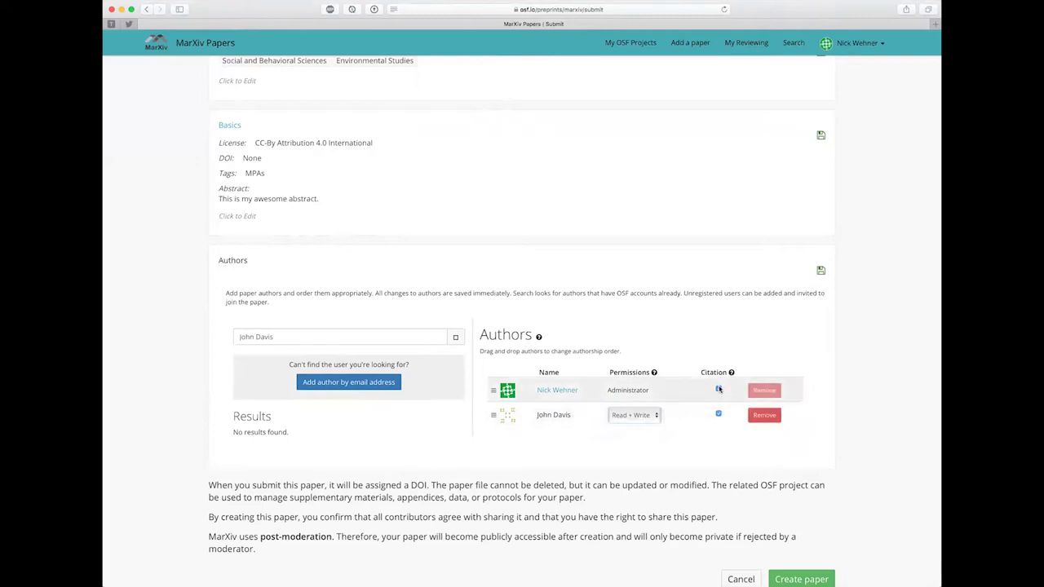
click(718, 391)
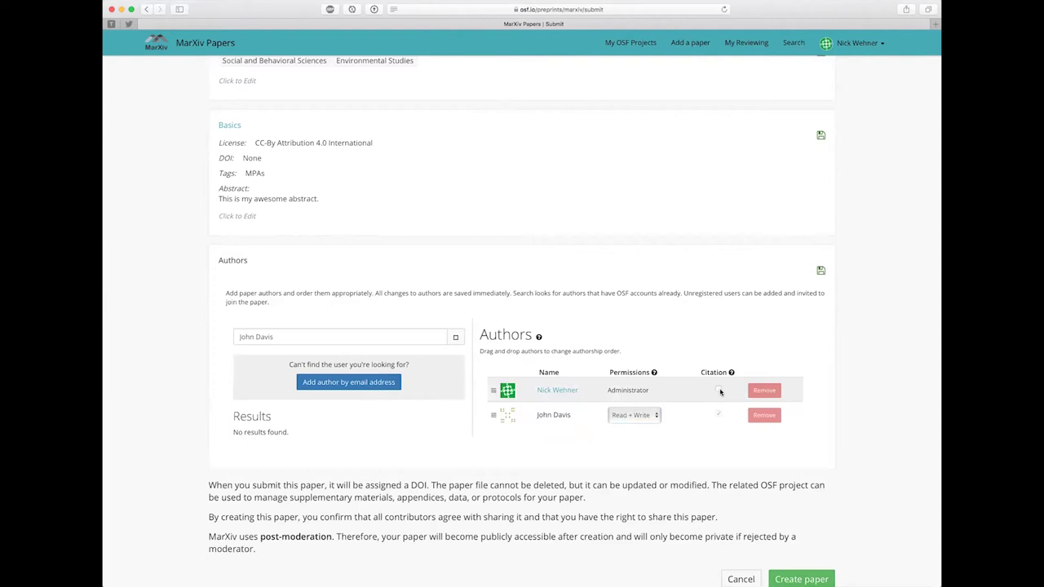
click(718, 391)
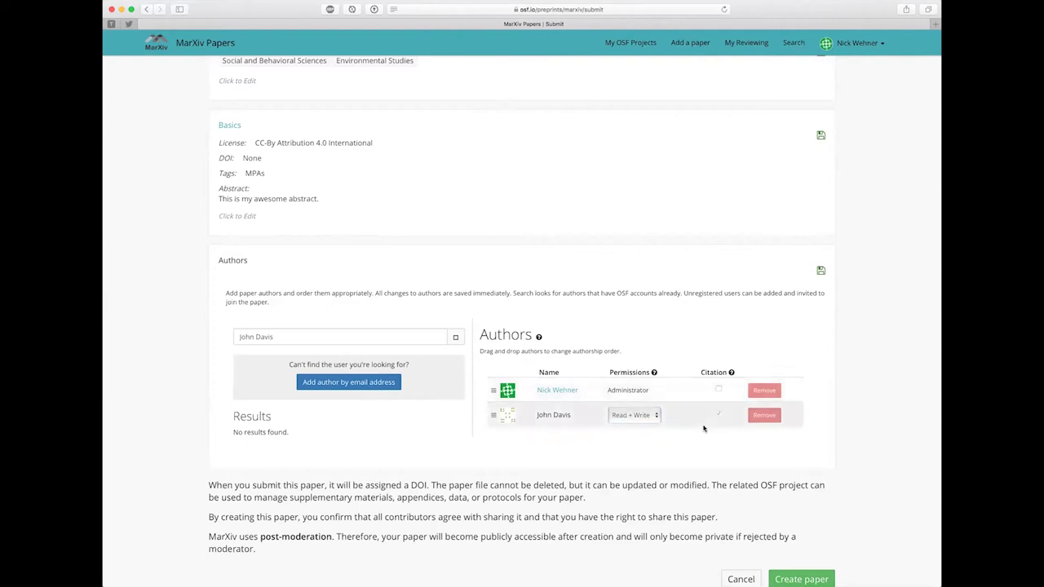
scroll(704, 428, down, 1)
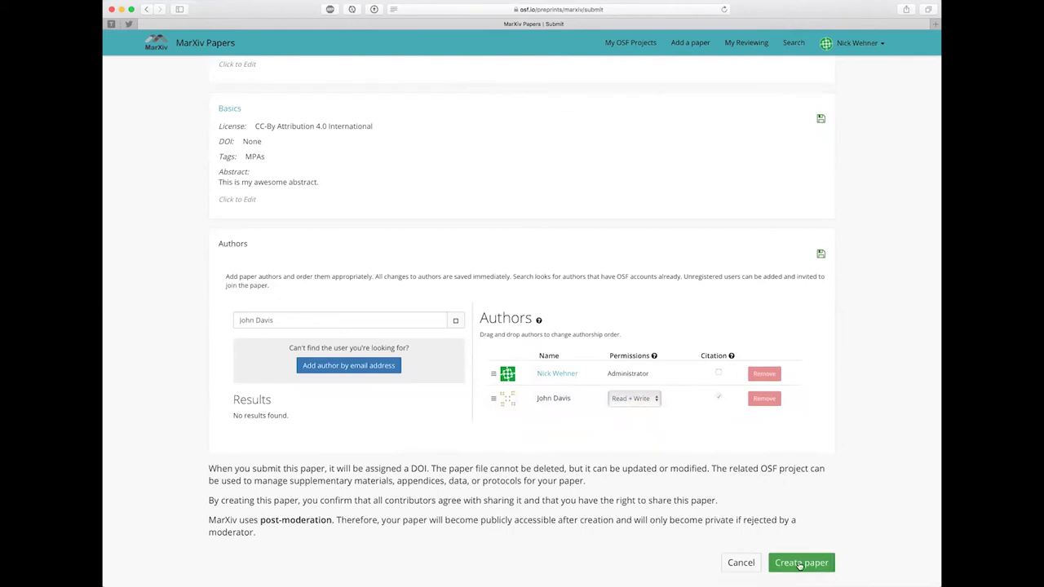
Step: Cancel the submission from the bottom of the form to bring up the abandon-preprint prompt
scroll(618, 428, down, 1)
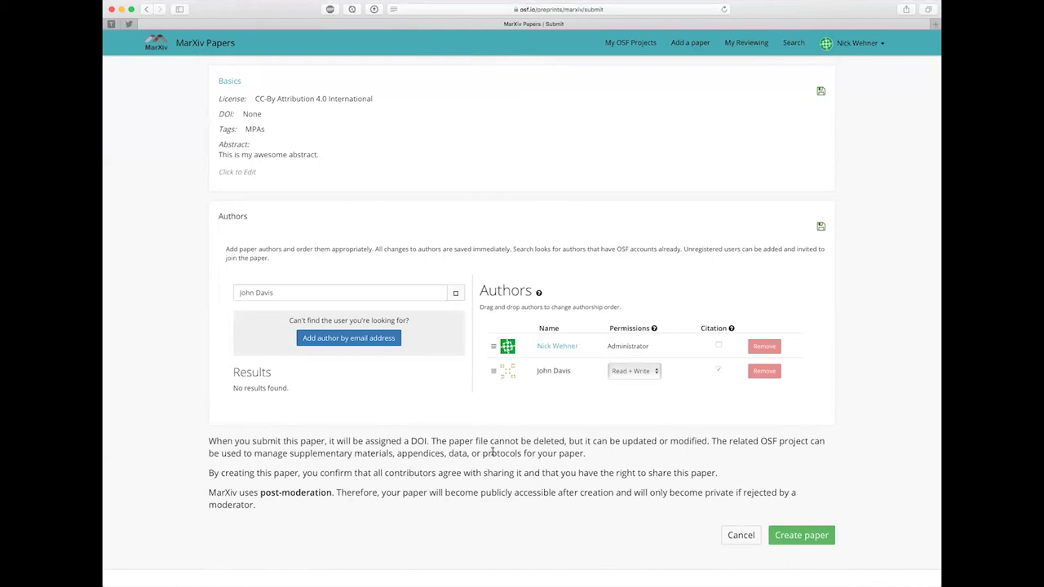
click(737, 539)
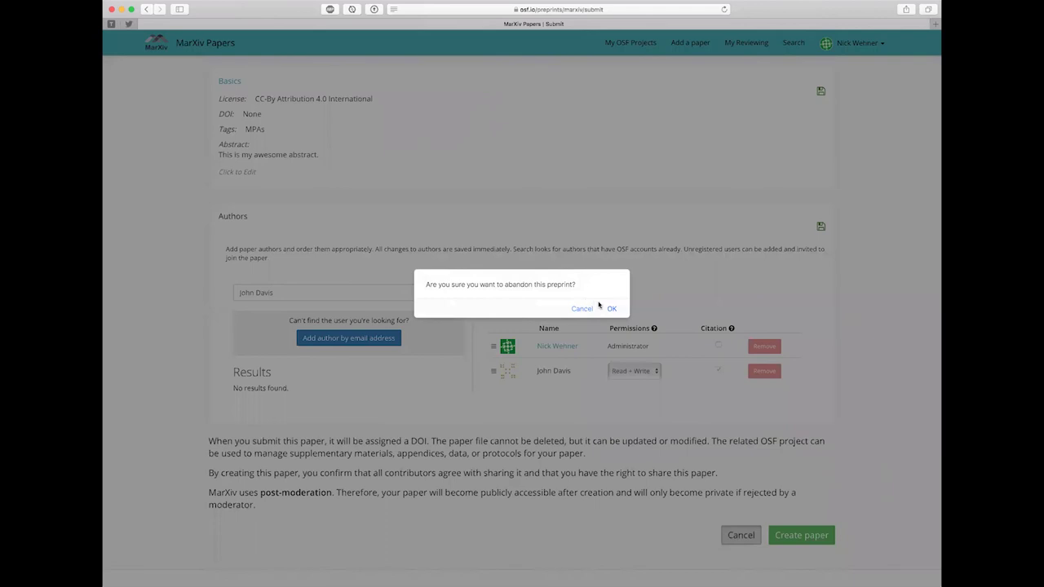